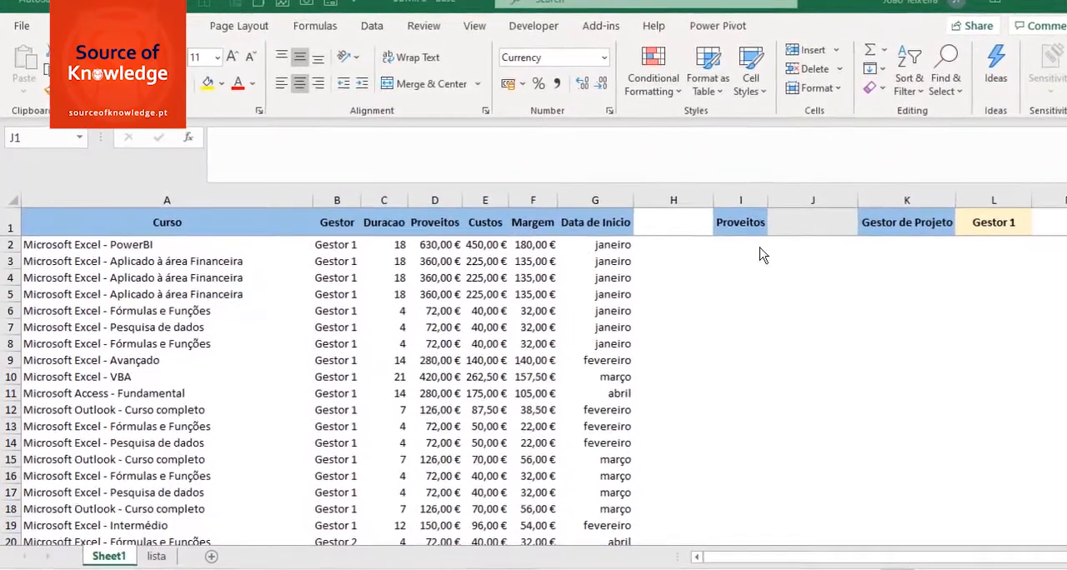
Step: Start a SUMIFS formula in J1 with the Proveitos values D2:$D$202 as the sum range
click(801, 220)
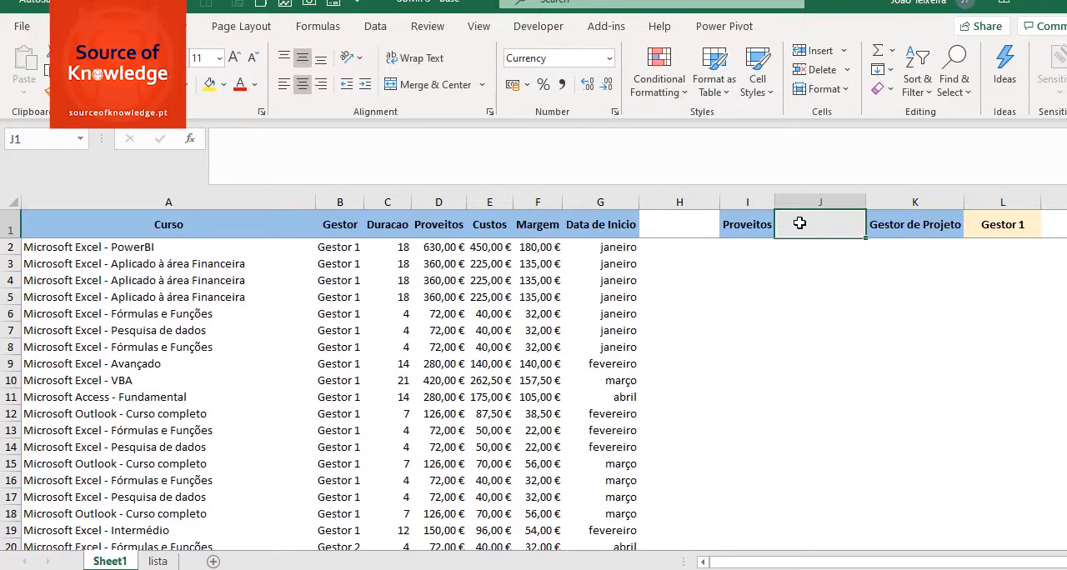
click(1011, 225)
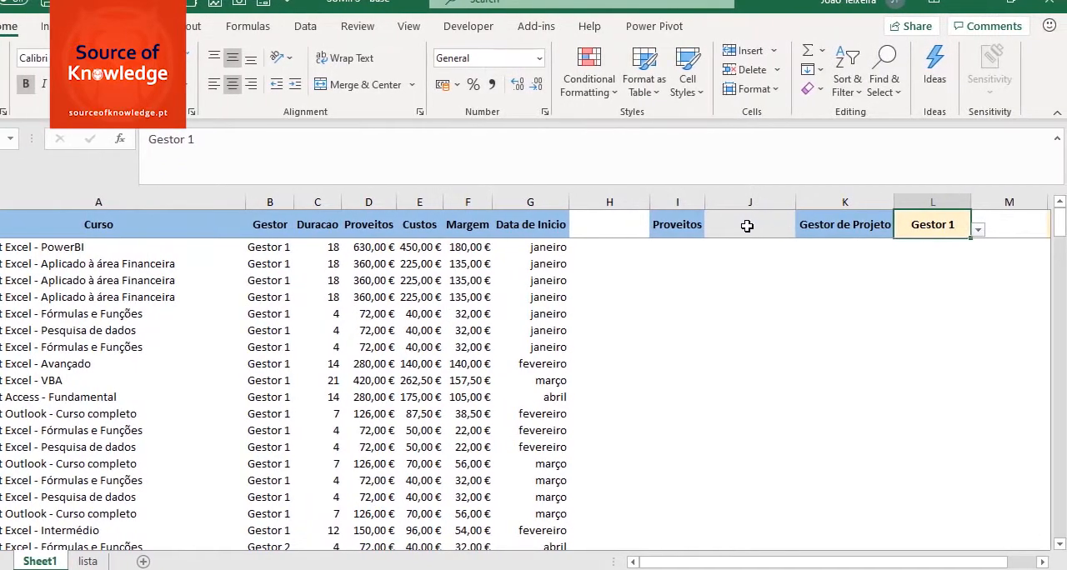
click(747, 226)
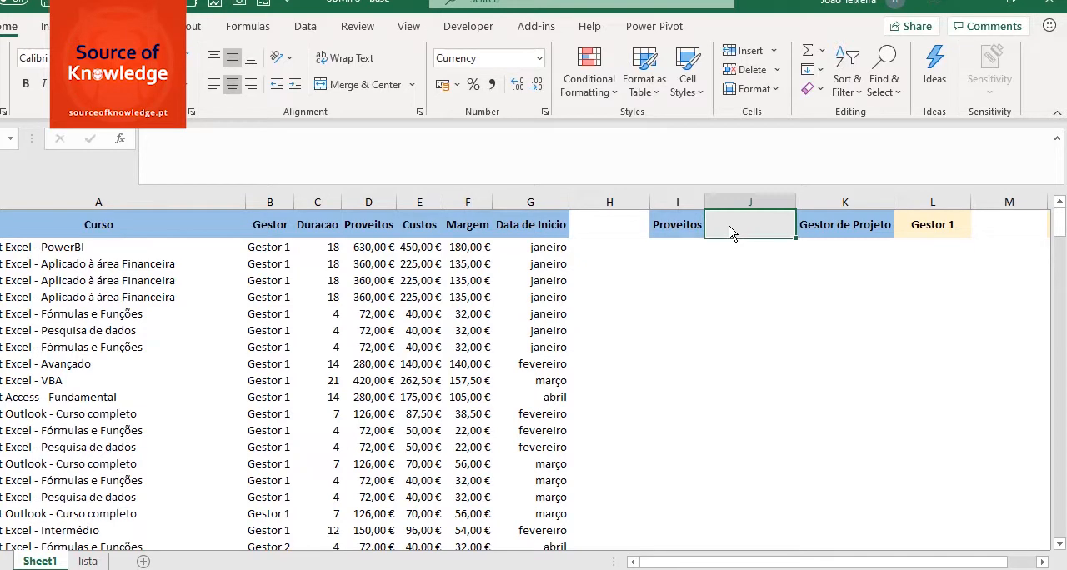
text(=)
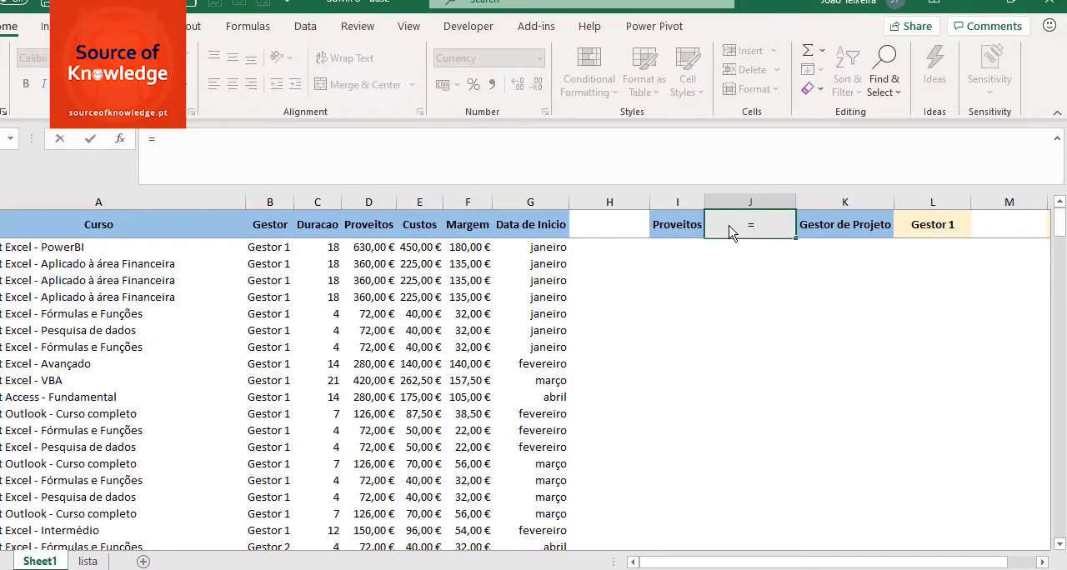
text(SUMIFS)
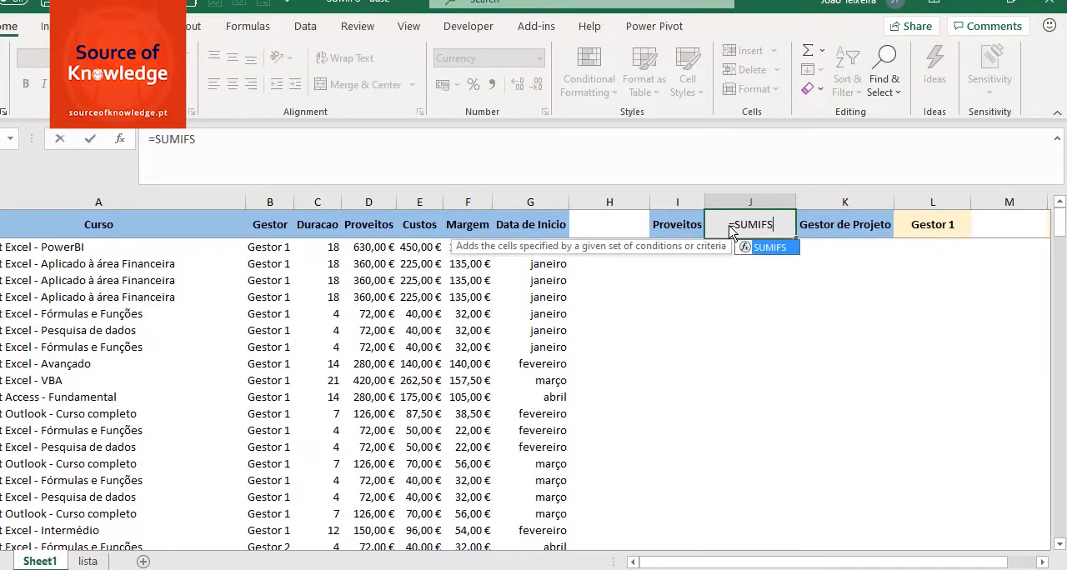
text(()
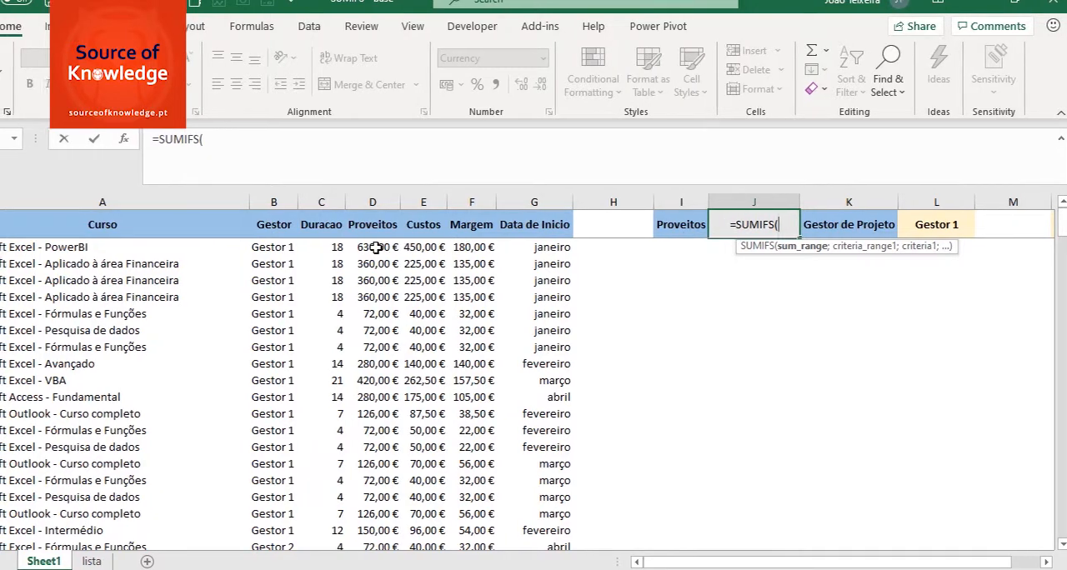
click(372, 247)
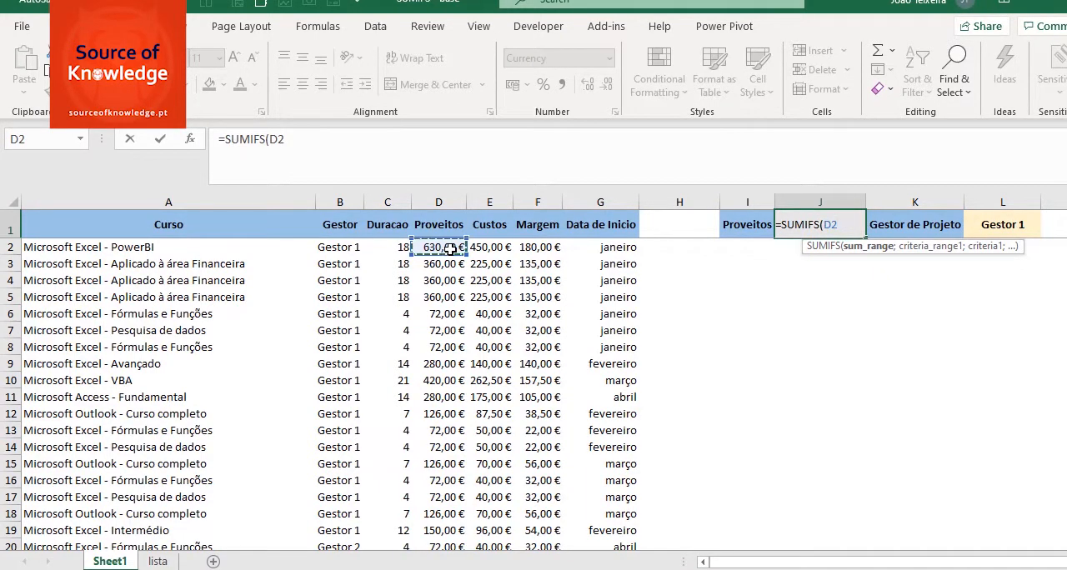
key(ctrl+shift+Down)
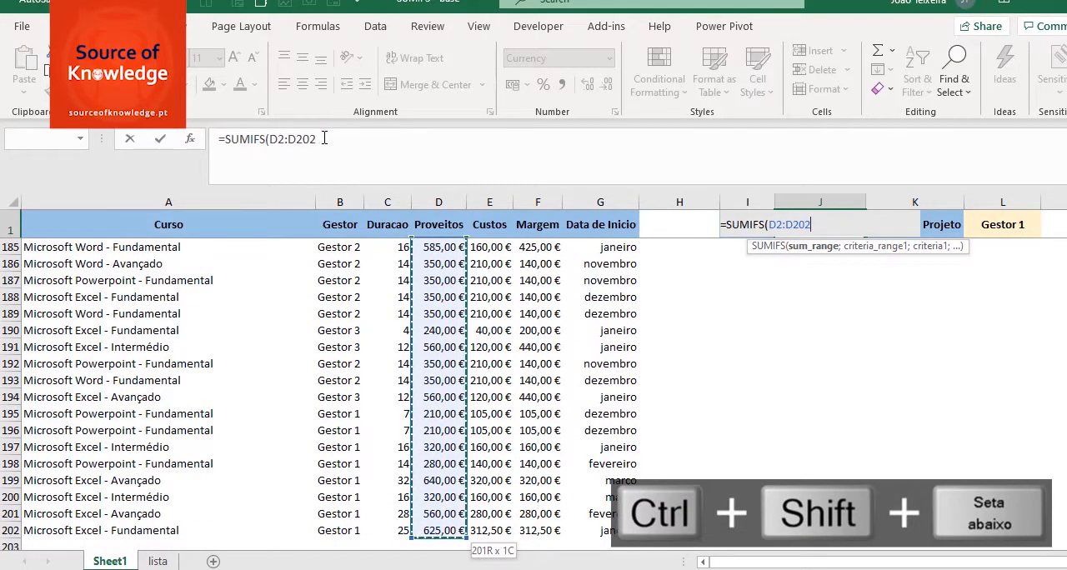
click(320, 138)
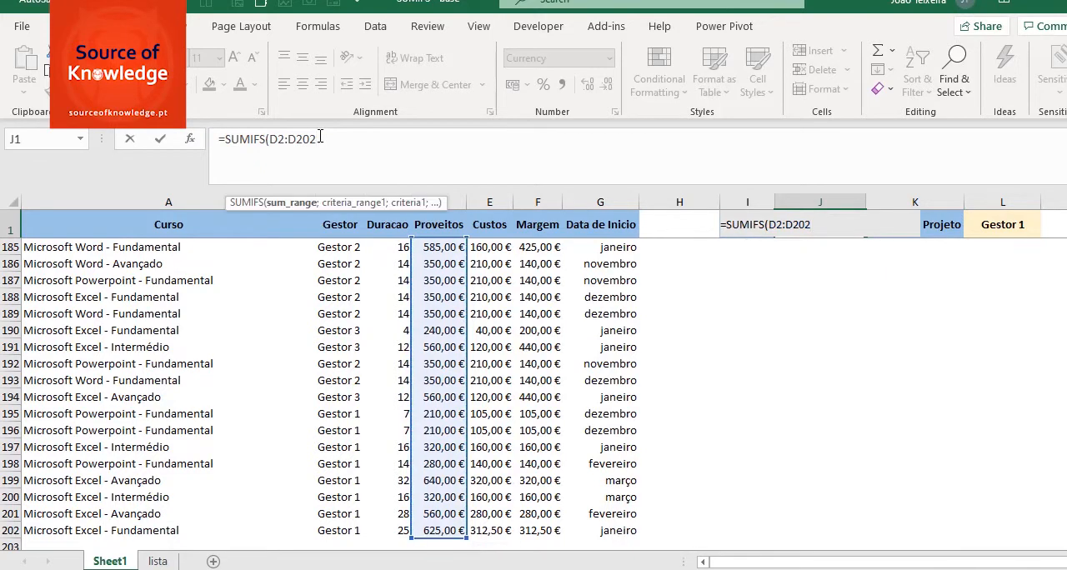
key(F4)
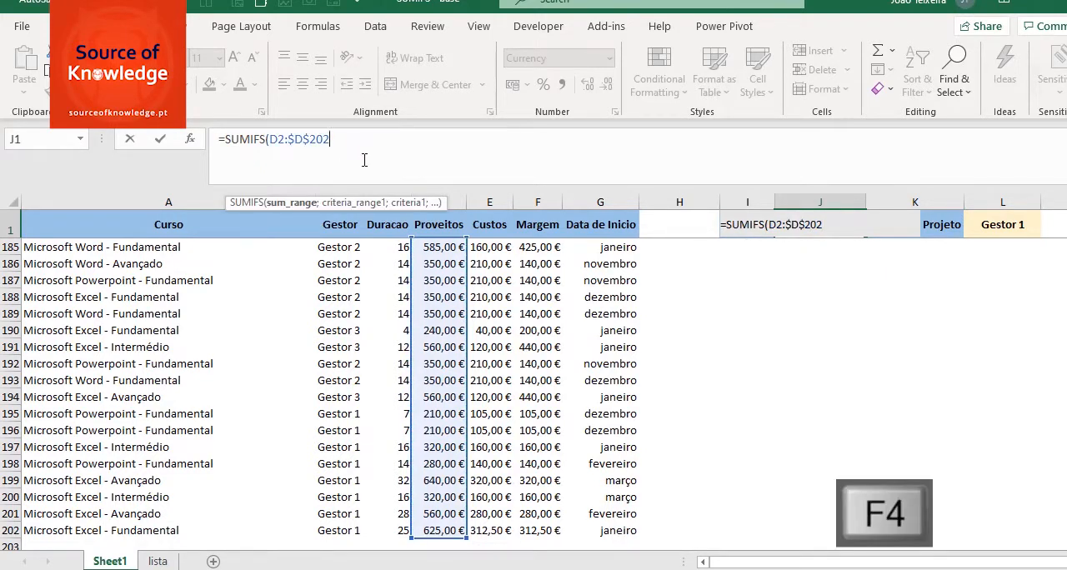
text(;)
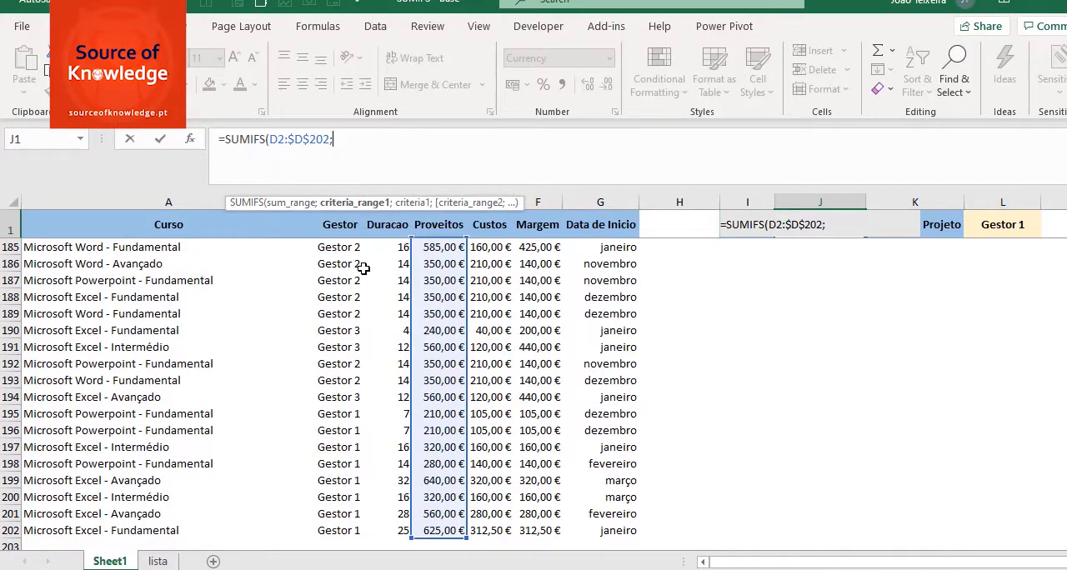
Step: Add the Gestor column range $B$2:$B$202 as the first criteria range, using absolute references
scroll(355, 265, up, 7)
scroll(347, 256, up, 20)
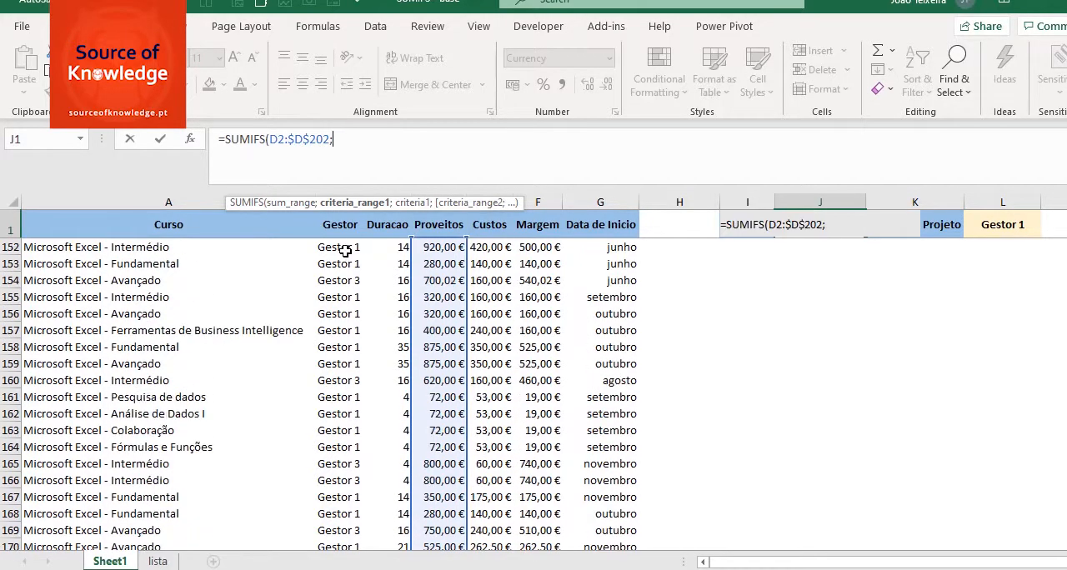
scroll(357, 240, up, 16)
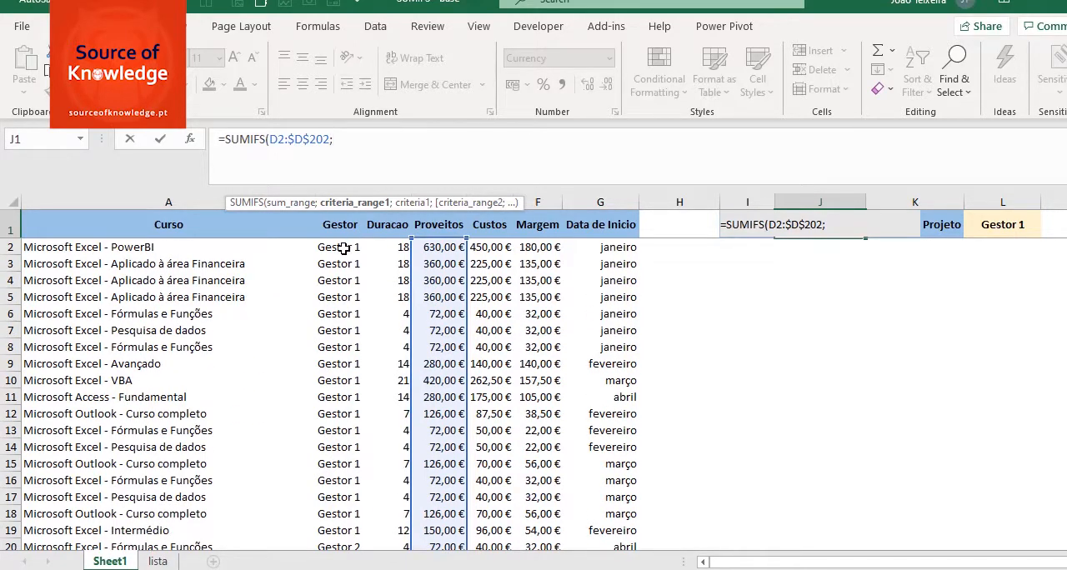
click(342, 248)
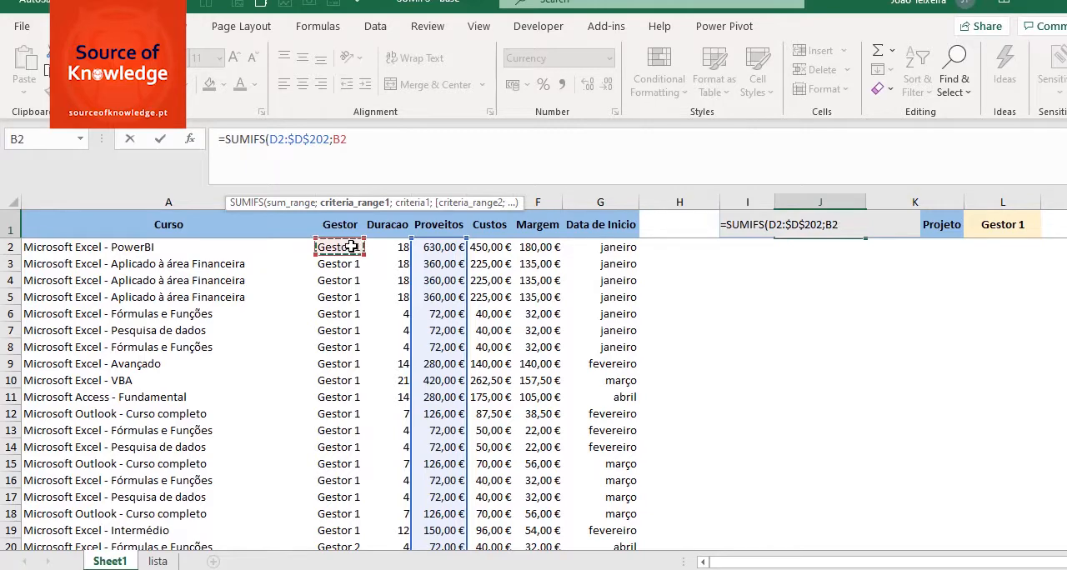
key(ctrl+shift+Down)
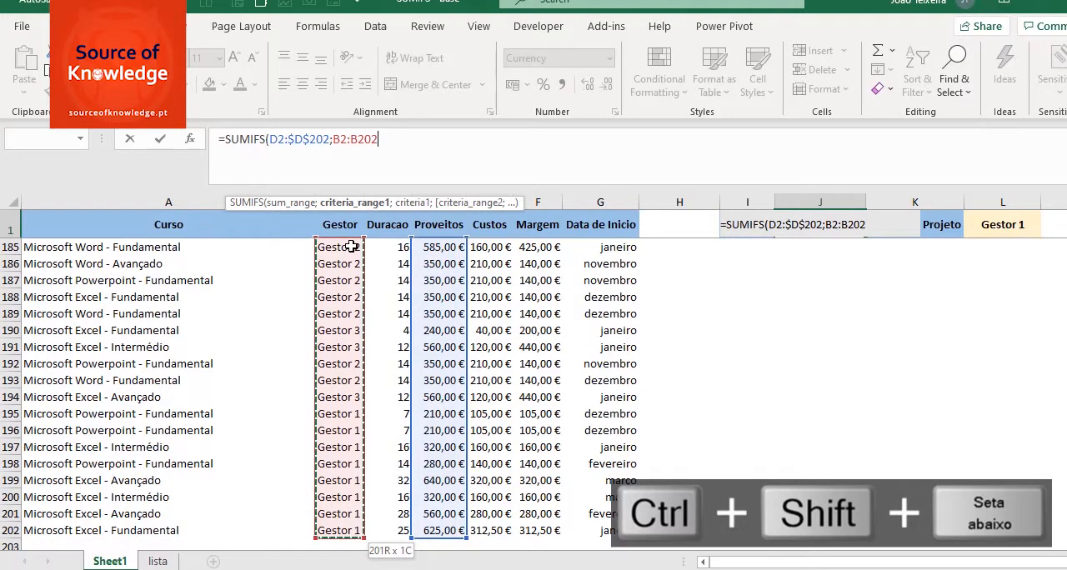
key(F4)
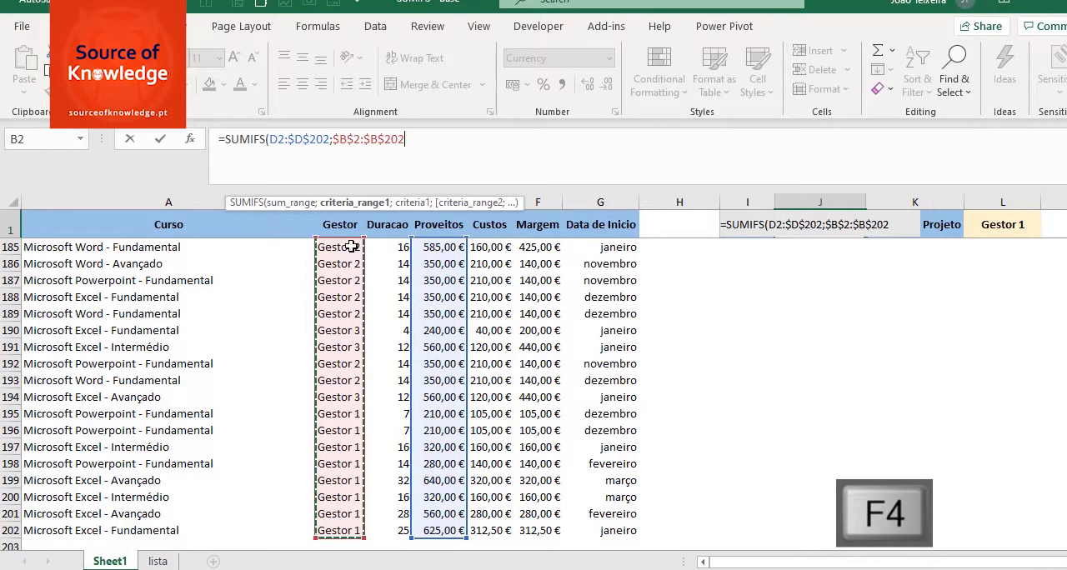
text(;)
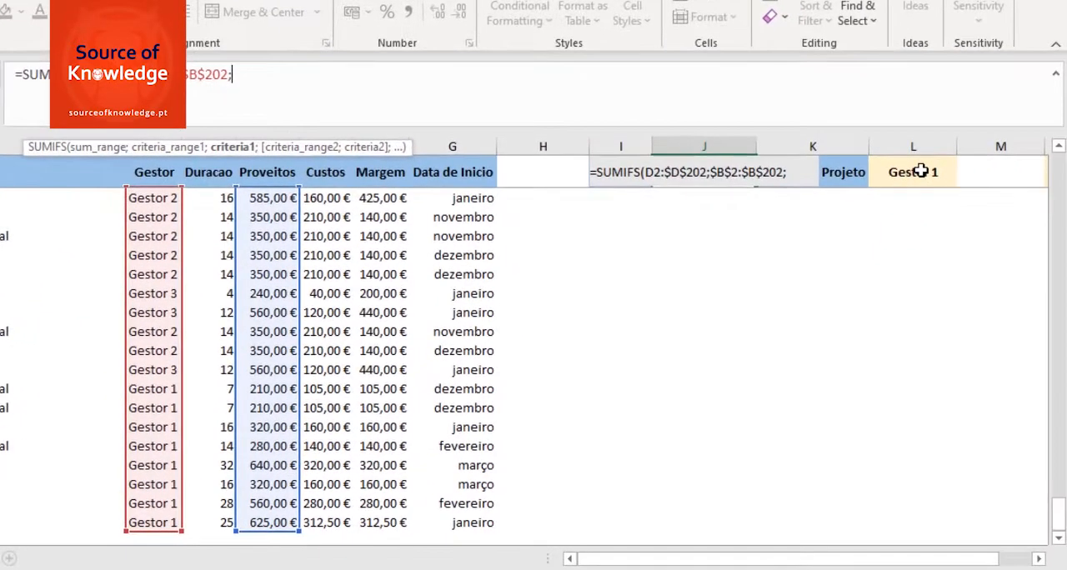
Step: Use the project manager cell $L$1 as an absolute criterion and complete the SUMIFS formula
click(1004, 222)
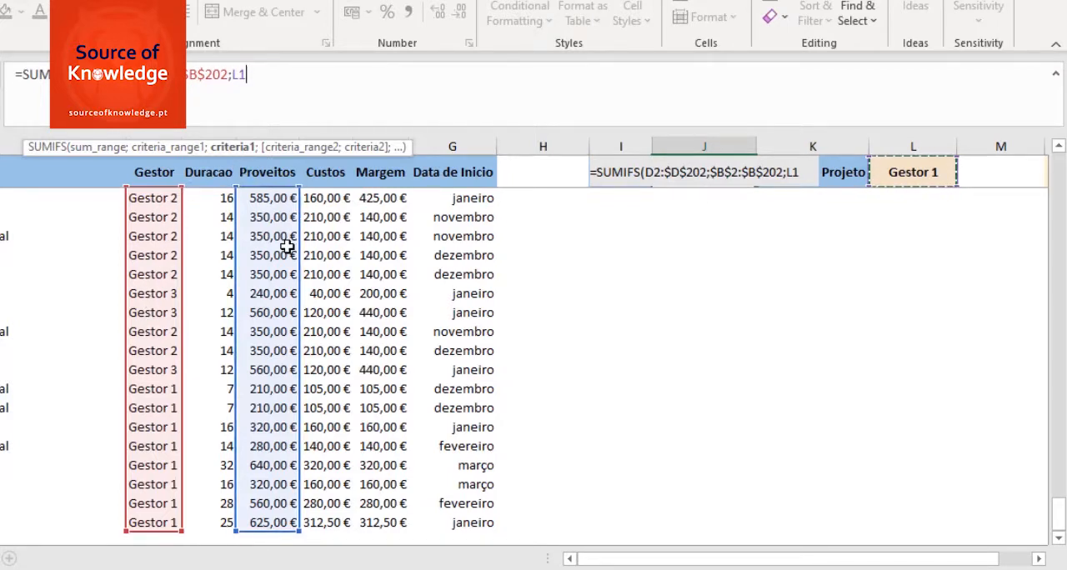
text())
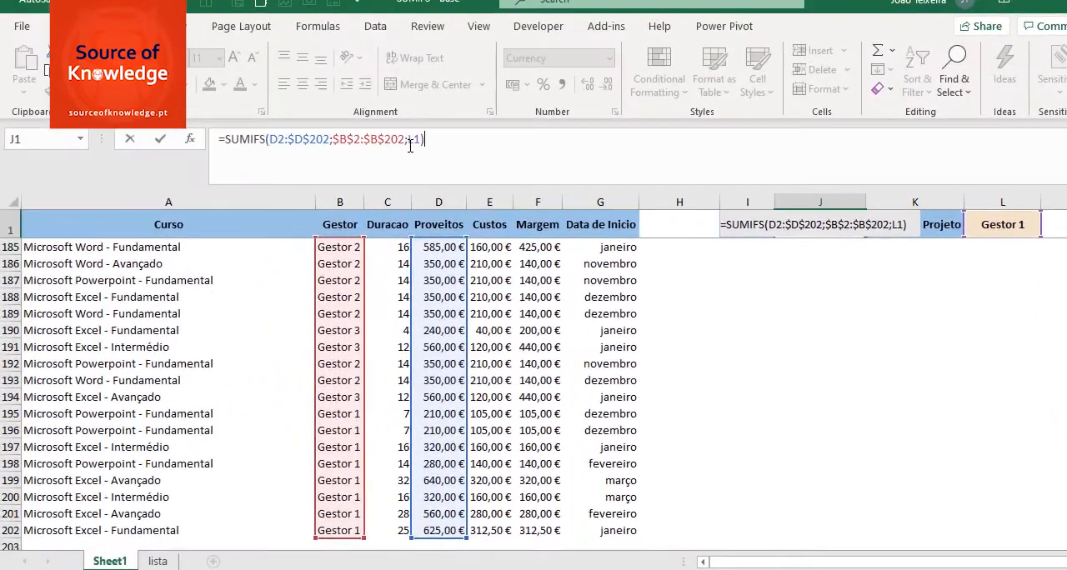
click(413, 142)
key(F4)
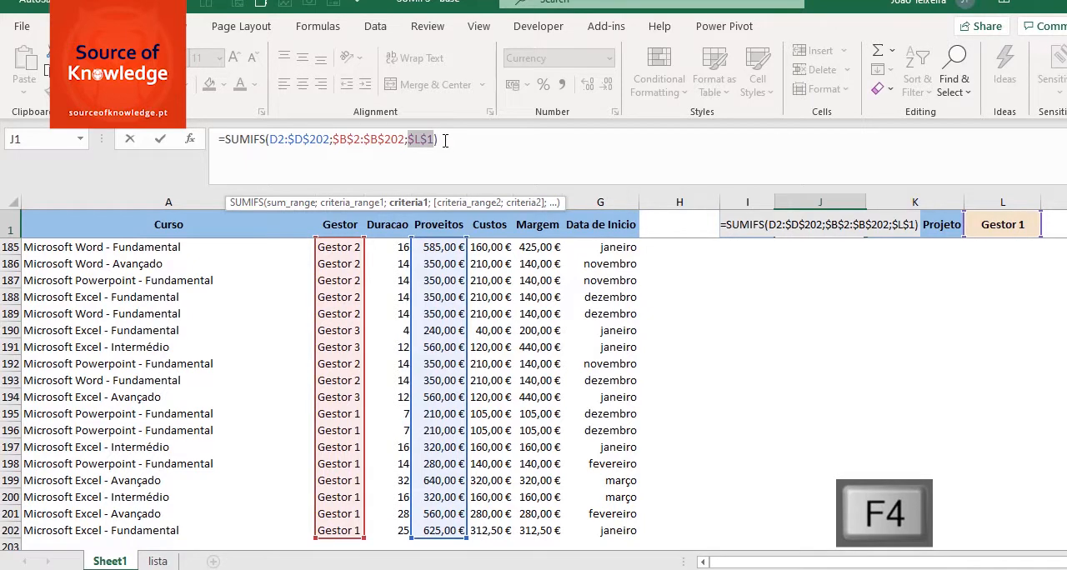
key(Return)
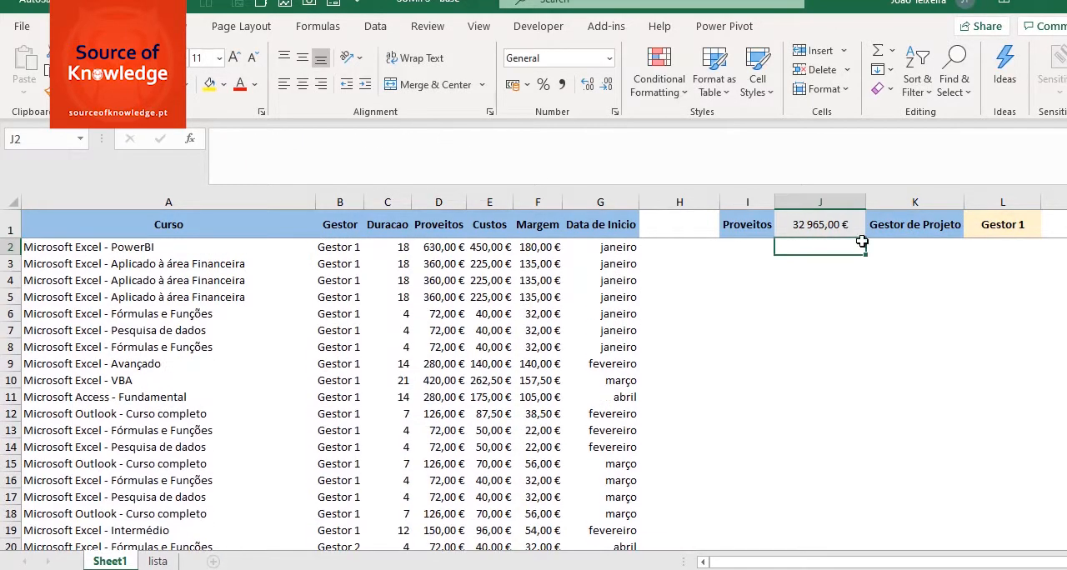
Step: Test the total in J1 by choosing Gestor 2 and then Gestor 3 as the project manager in L1
click(820, 224)
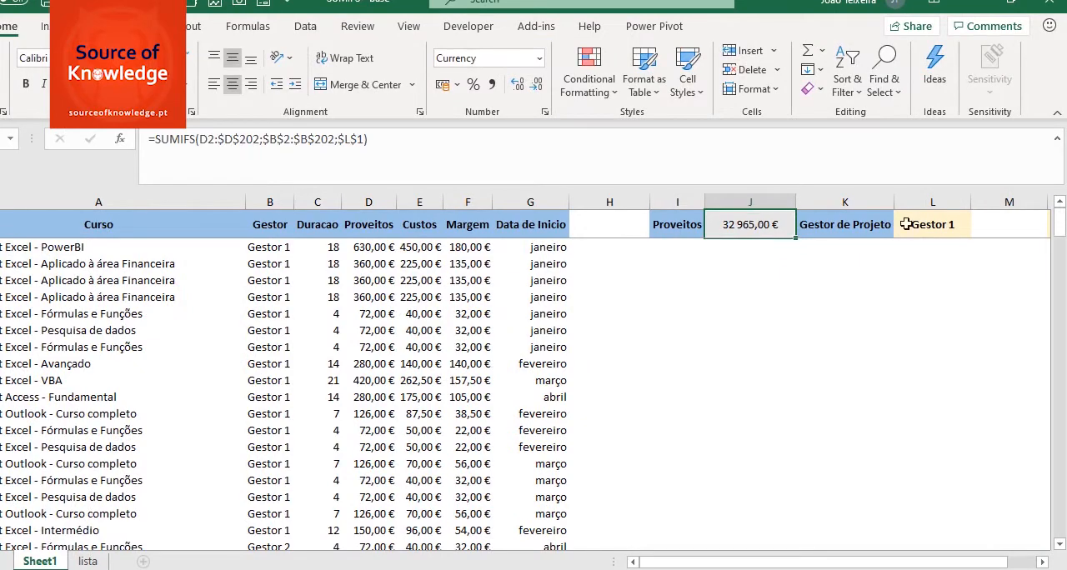
click(930, 223)
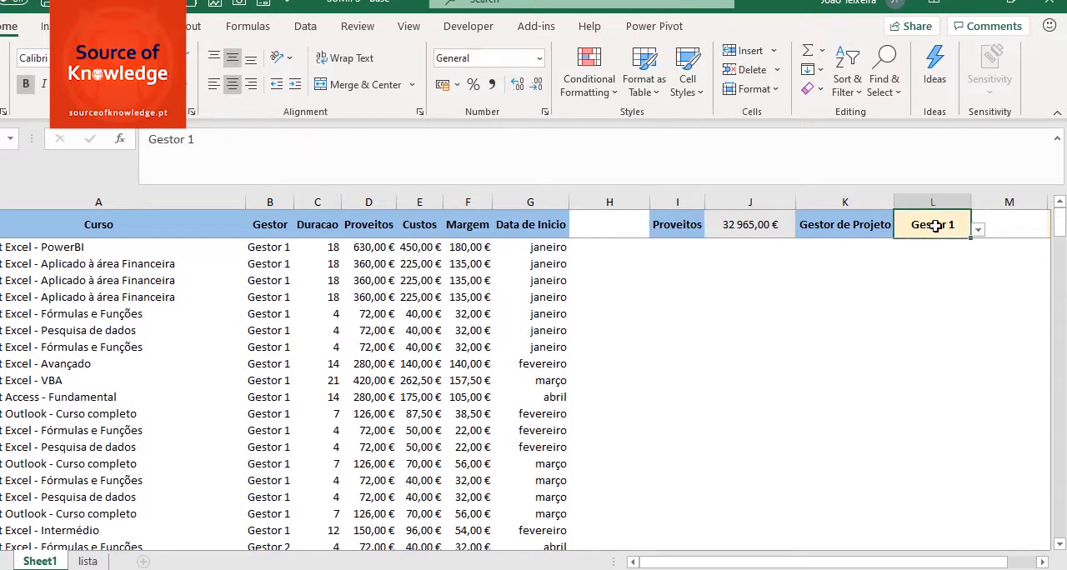
click(978, 229)
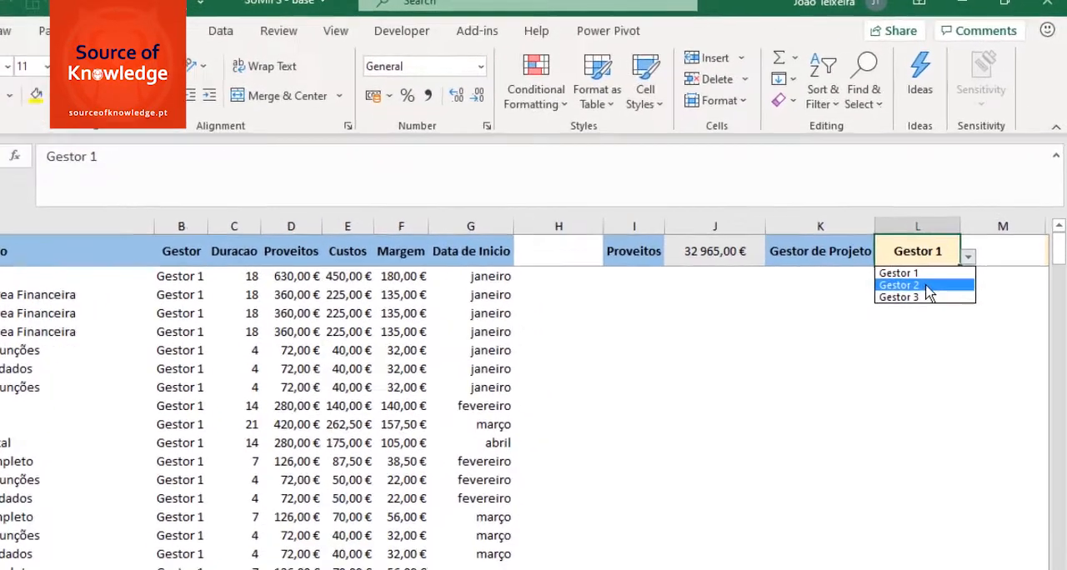
click(912, 254)
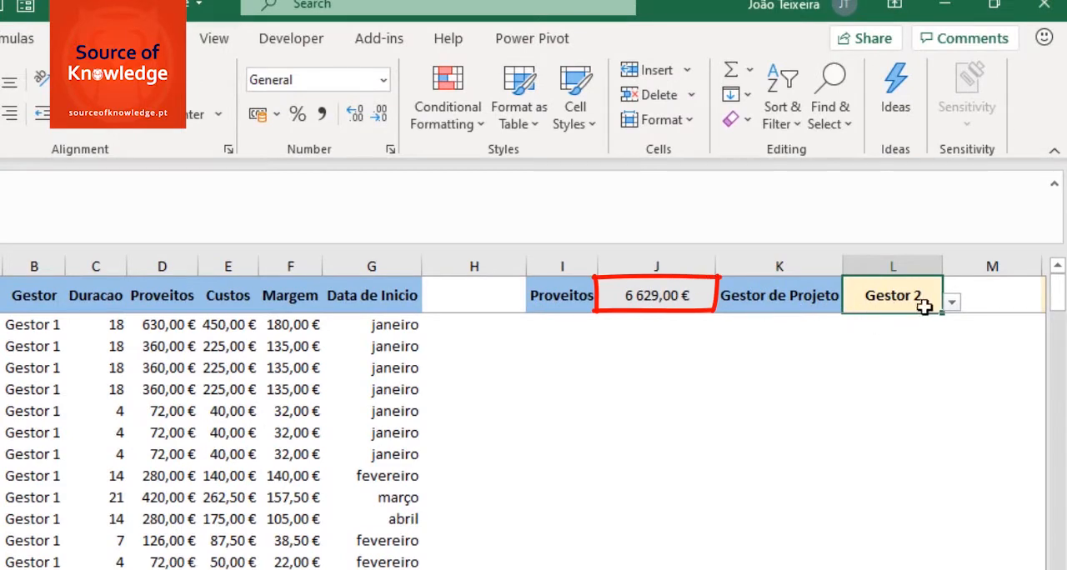
click(950, 303)
click(894, 349)
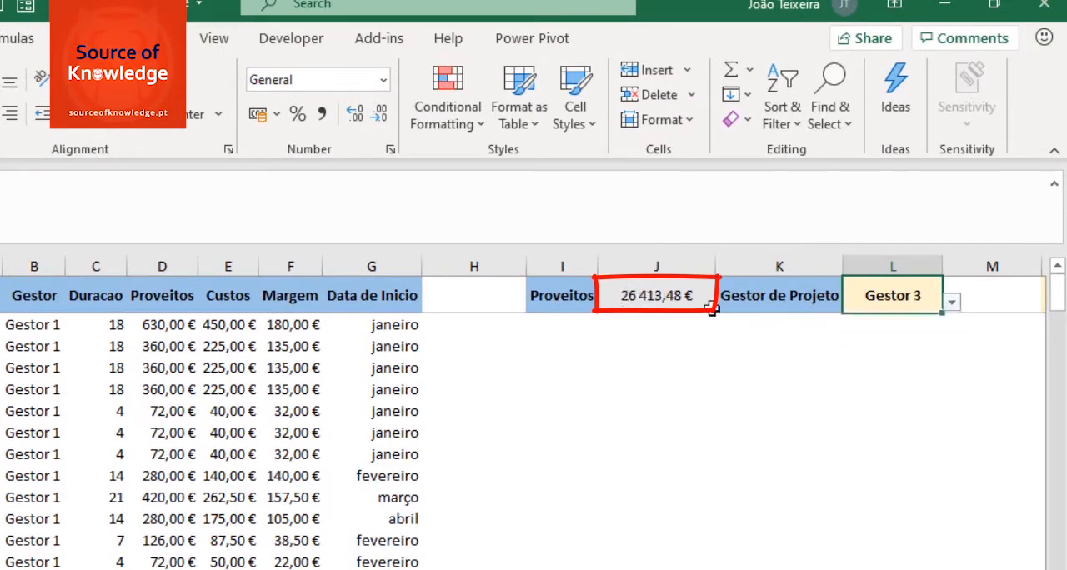
click(638, 295)
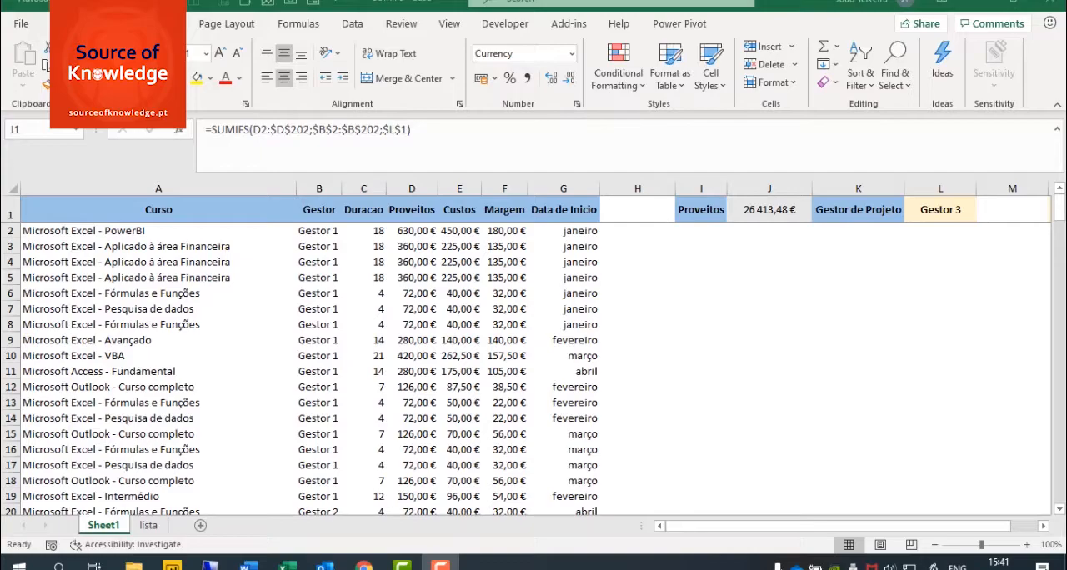
Step: Change the measure in I1 to Custos and then to Margem
click(696, 211)
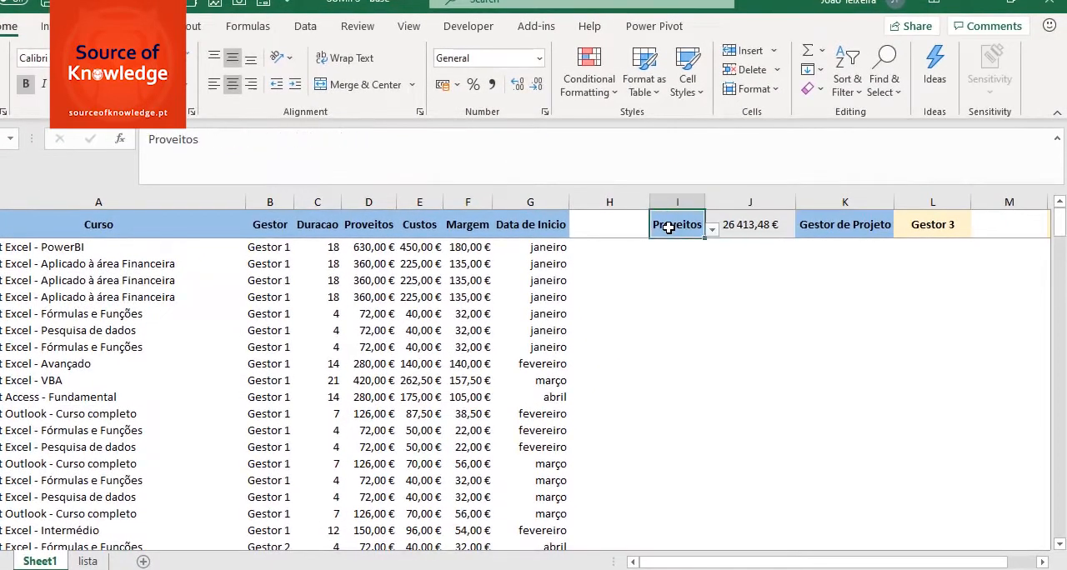
click(712, 230)
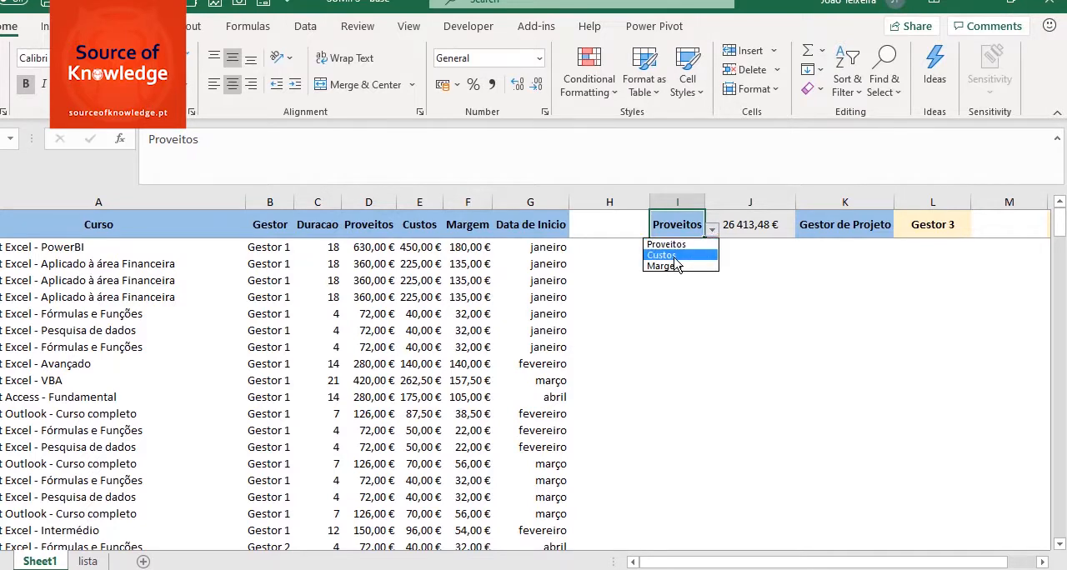
click(677, 255)
click(709, 232)
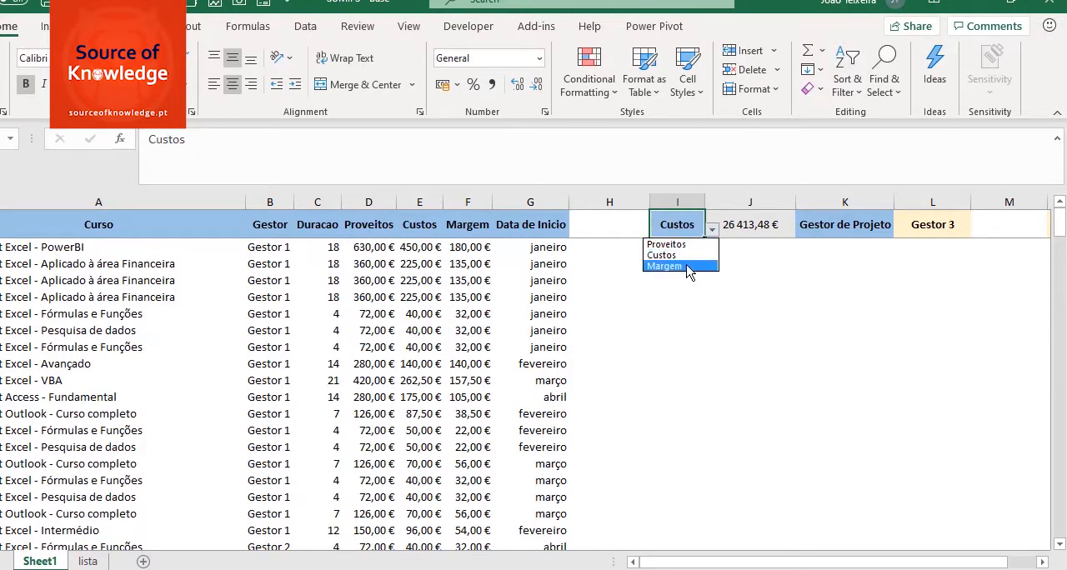
click(685, 266)
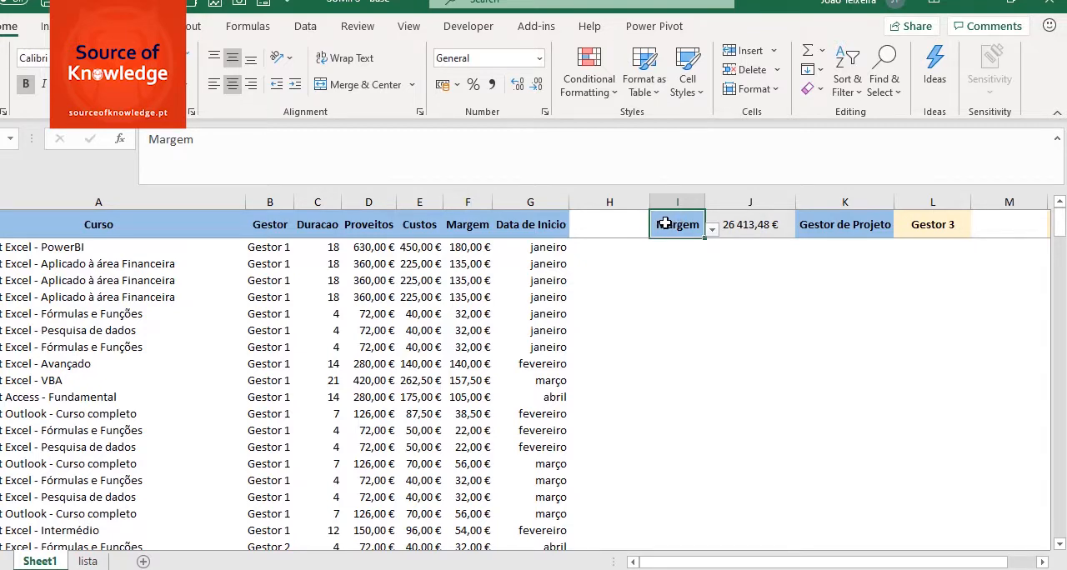
Step: Replace the fixed sum range D2:$D$202 in J1's SUMIFS formula with an INDEX function
click(743, 227)
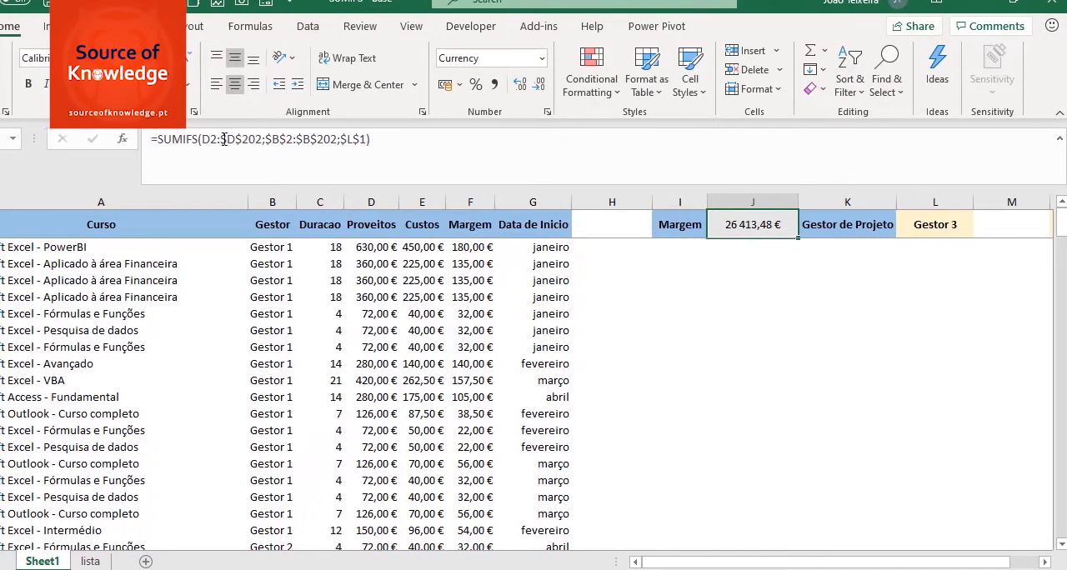
drag(270, 140, 329, 141)
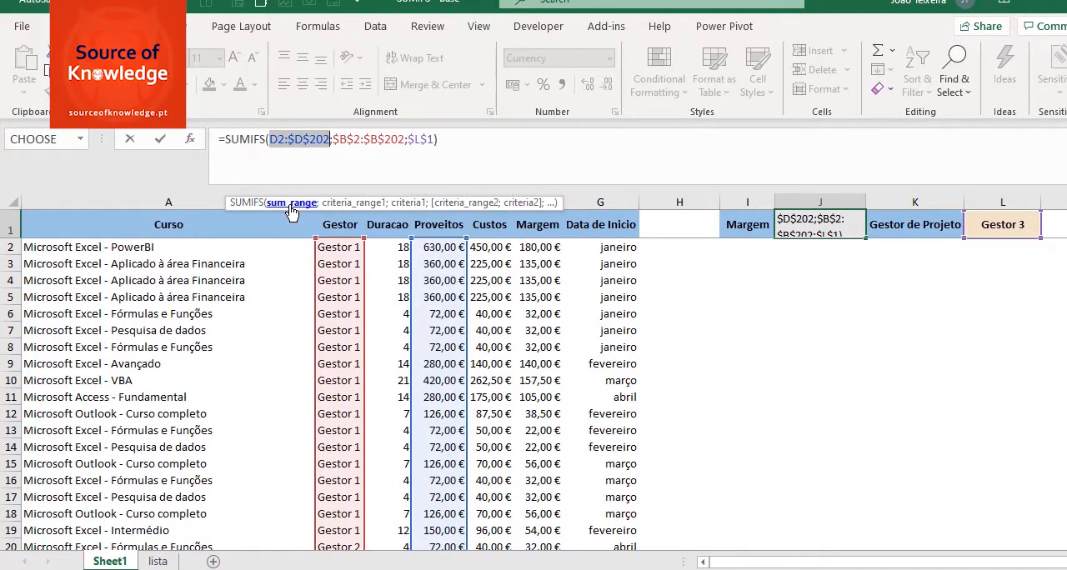
click(296, 140)
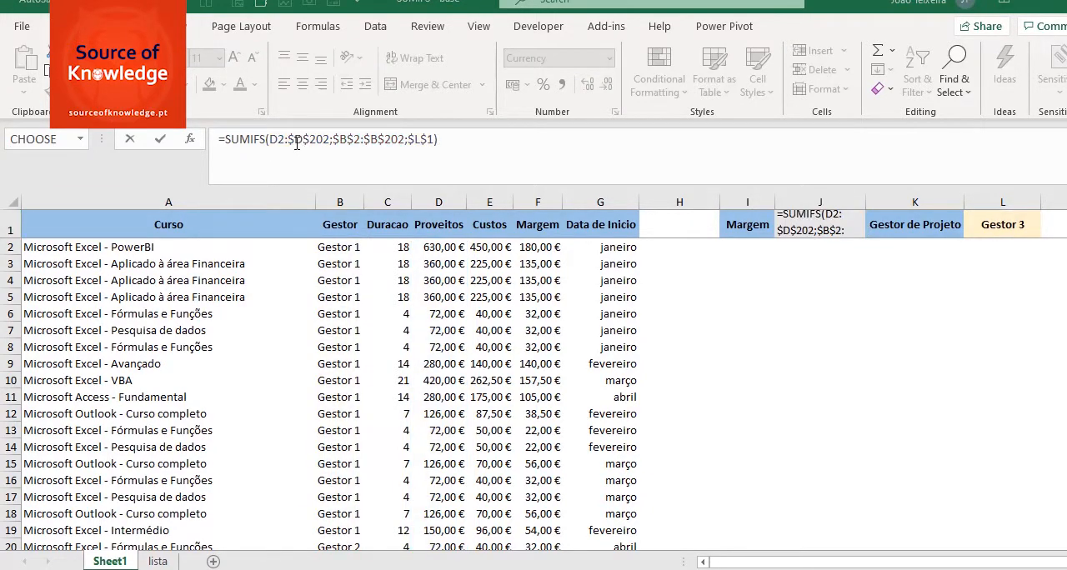
double_click(296, 140)
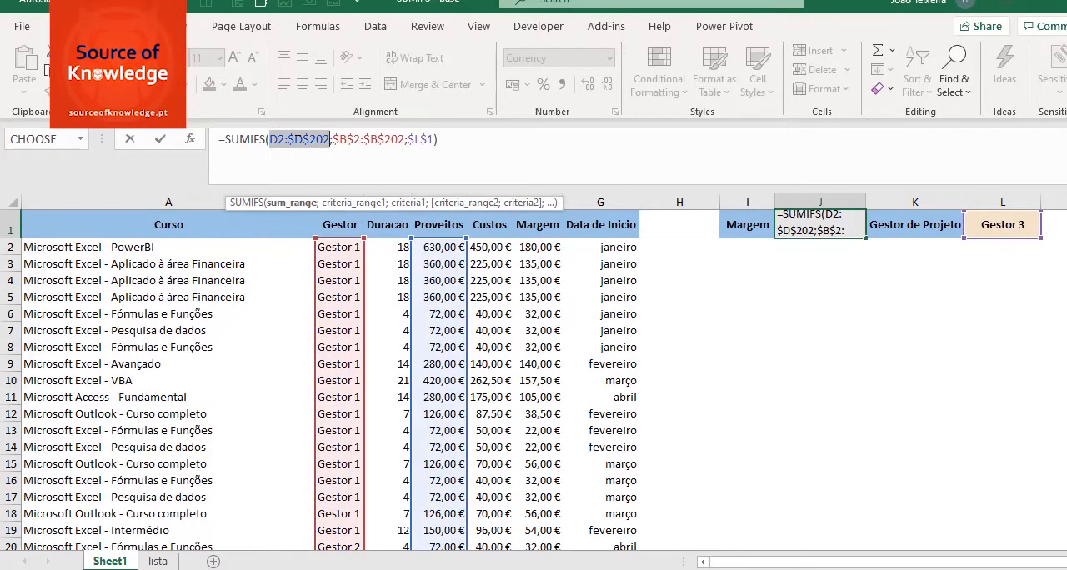
key(BackSpace)
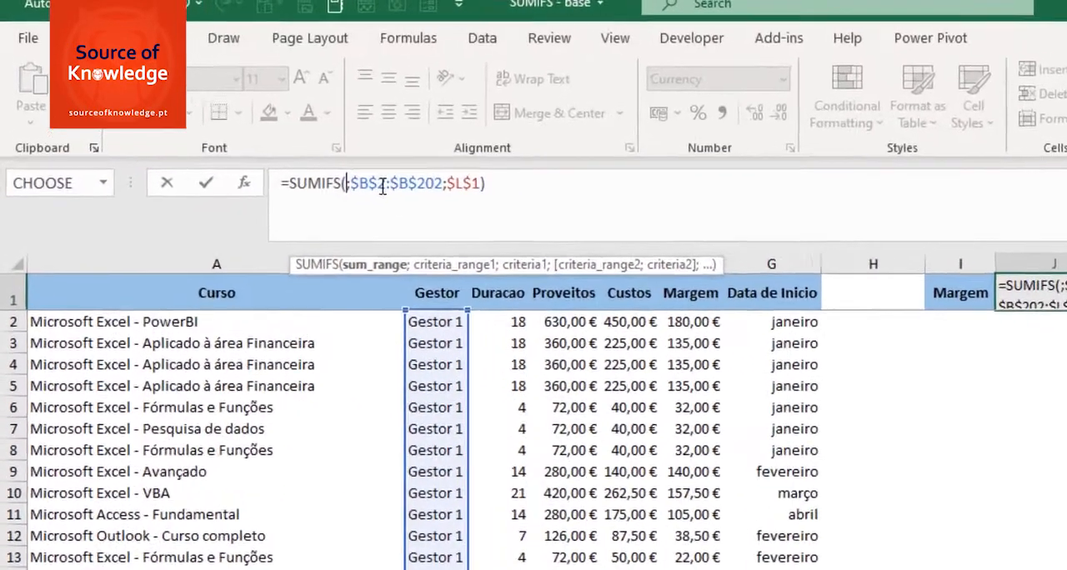
text(IND)
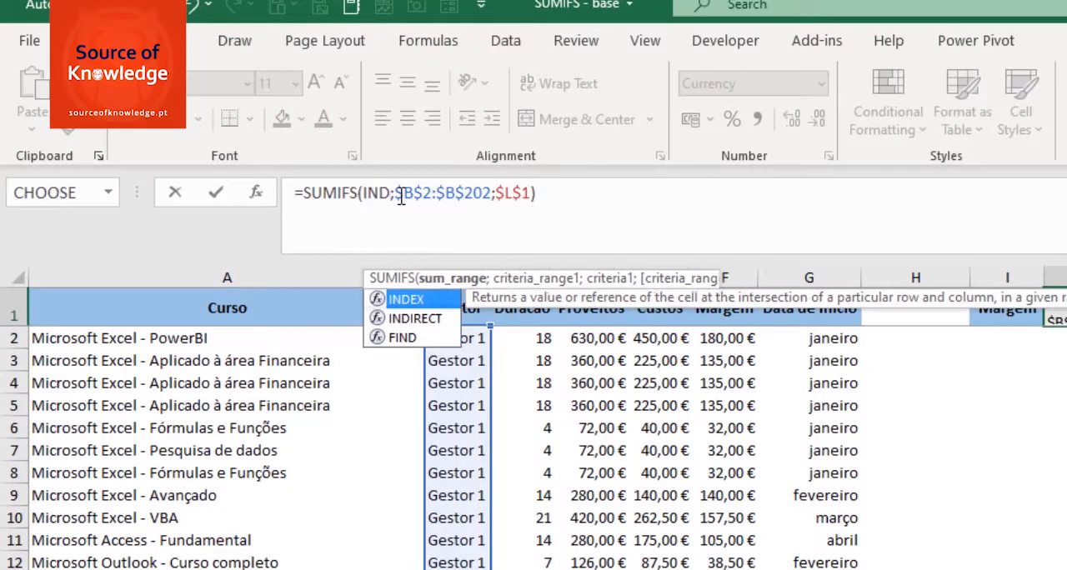
key(Tab)
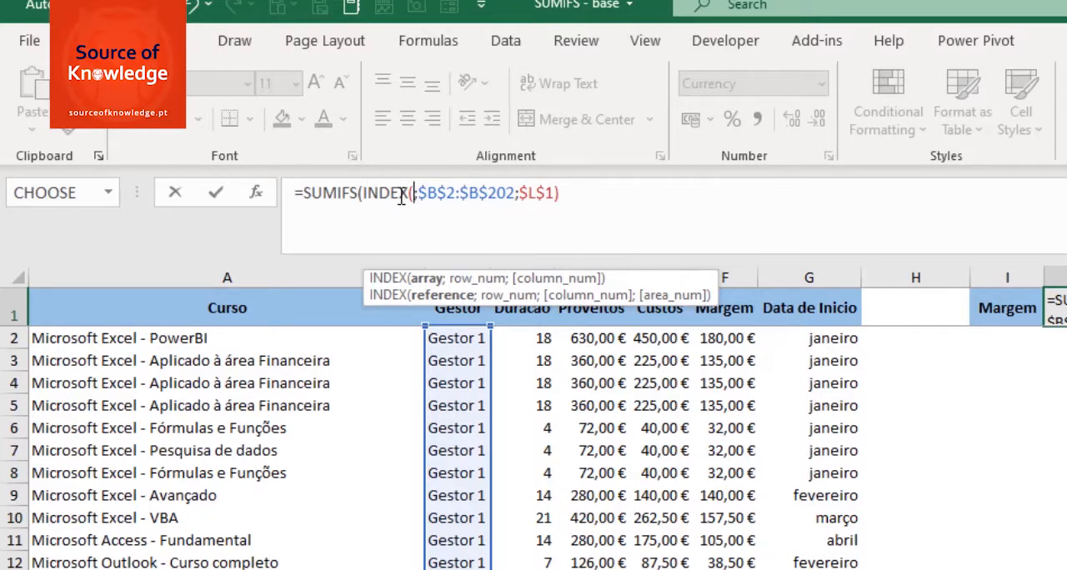
Step: Set the INDEX array to the Proveitos, Custos and Margem data, $D$2:$F$202, with absolute references
click(594, 339)
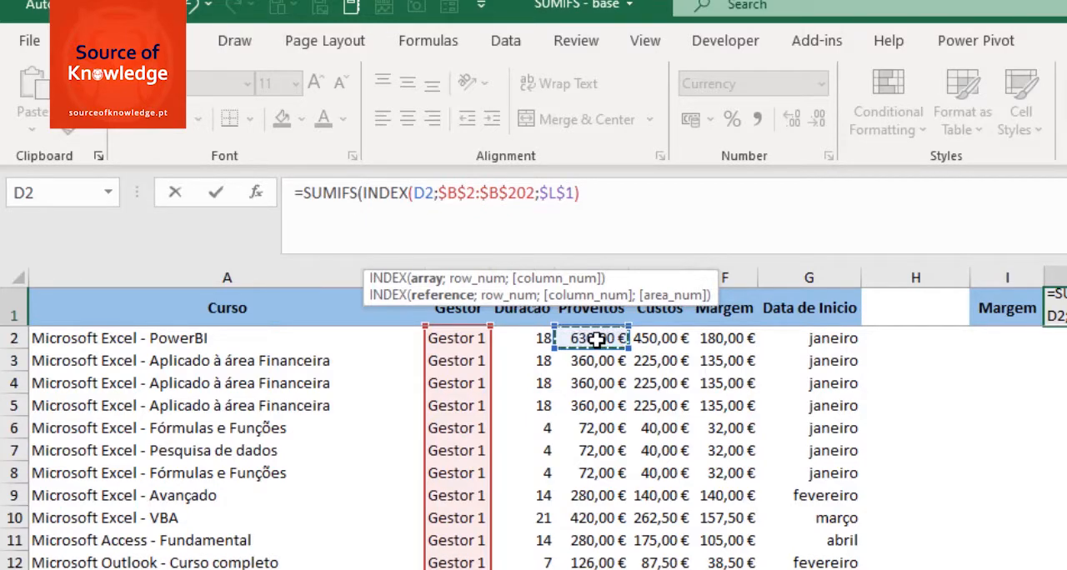
key(ctrl+shift+Down)
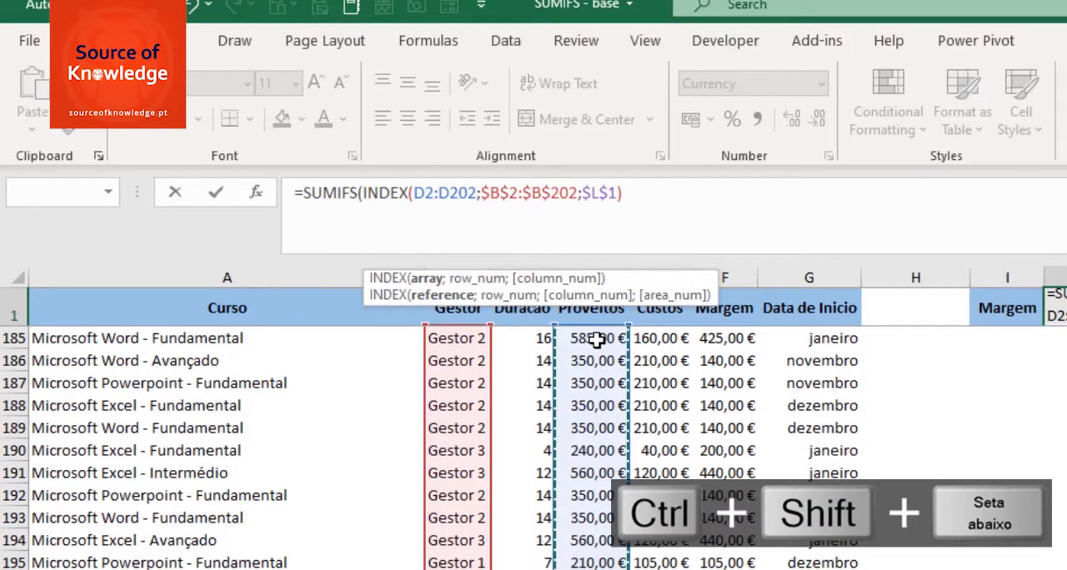
key(shift+Right)
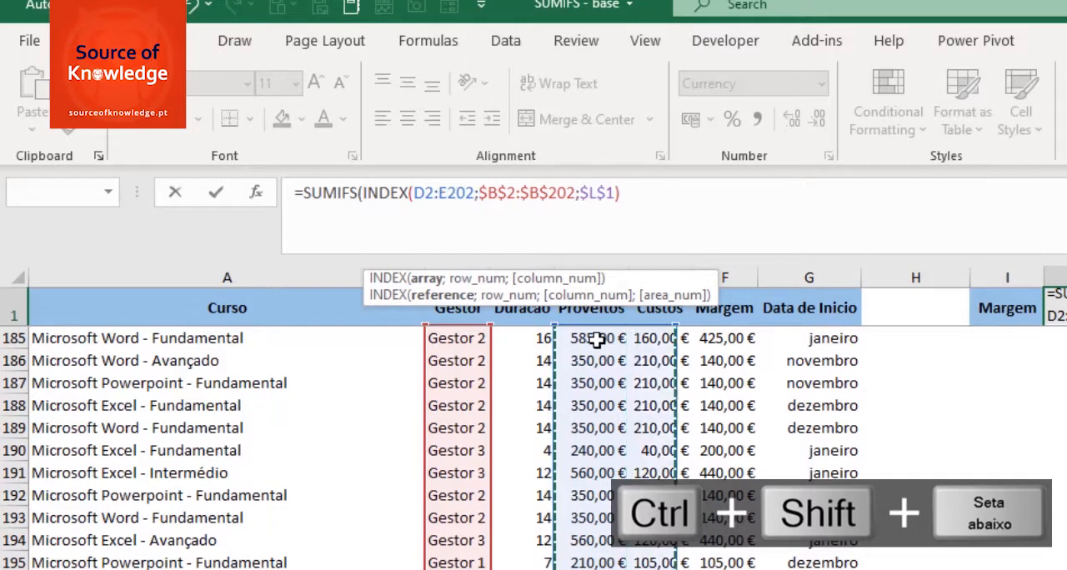
key(shift+Right)
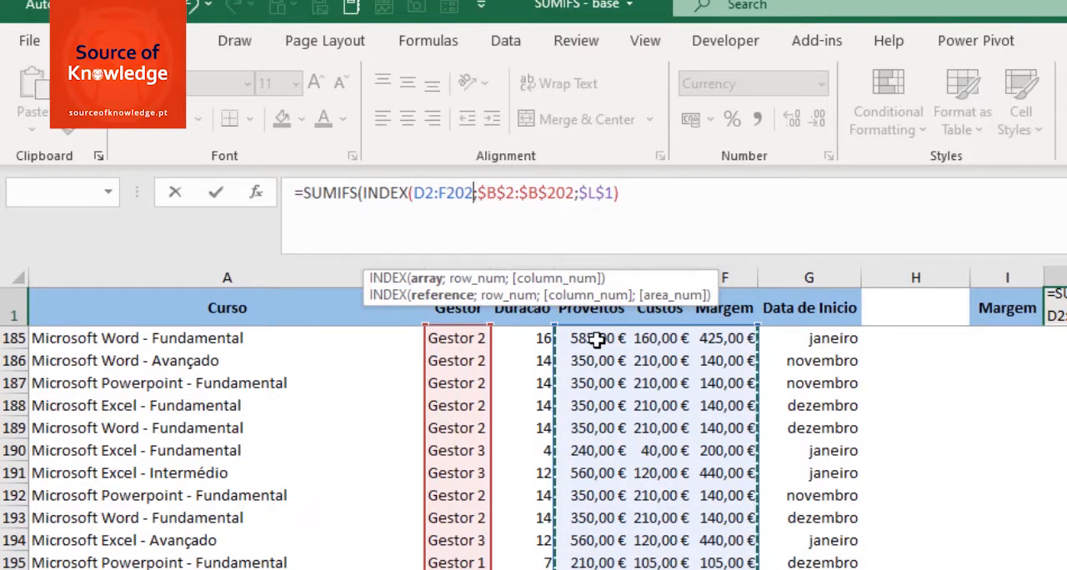
key(F4)
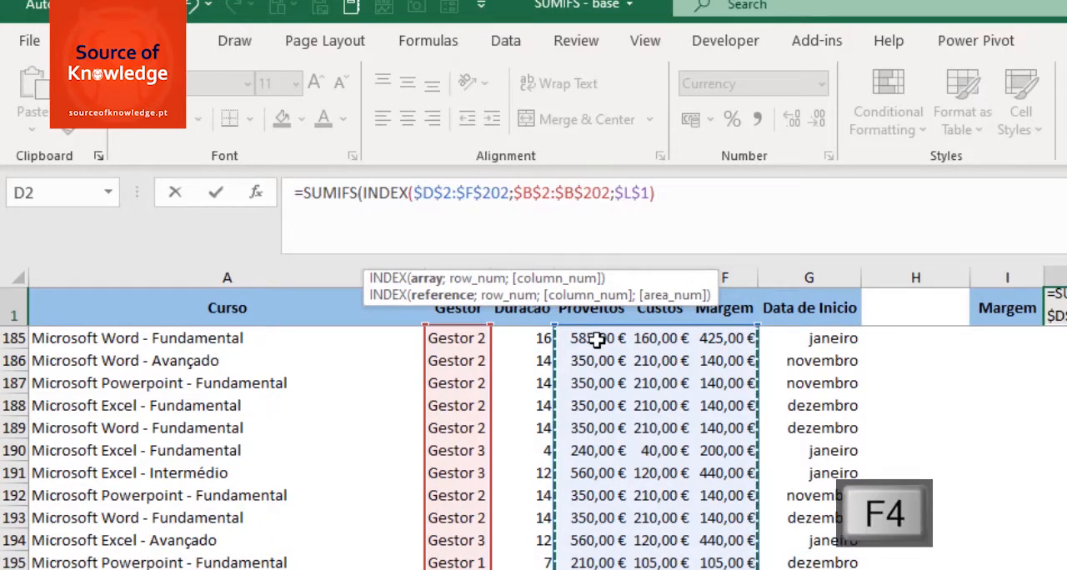
Step: Set INDEX's row number to 0 so it returns all rows, and begin its column number argument
text(;)
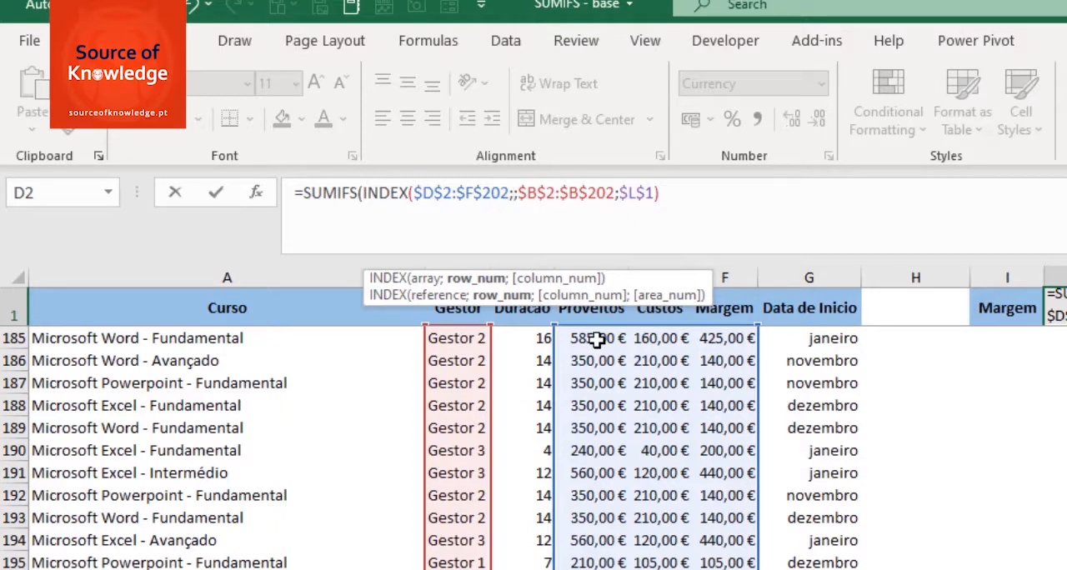
text(;)
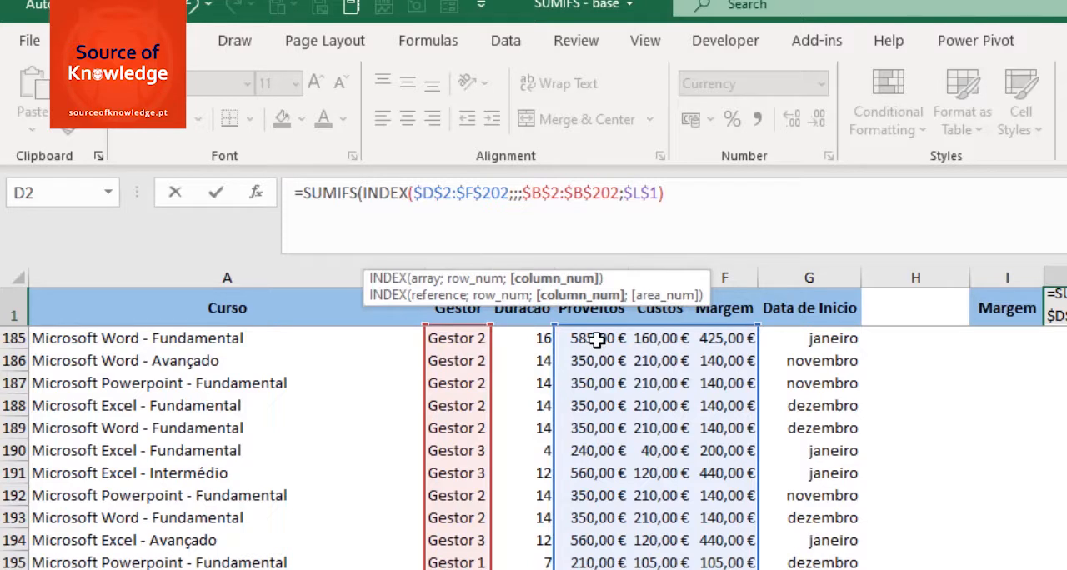
click(515, 193)
text(0;)
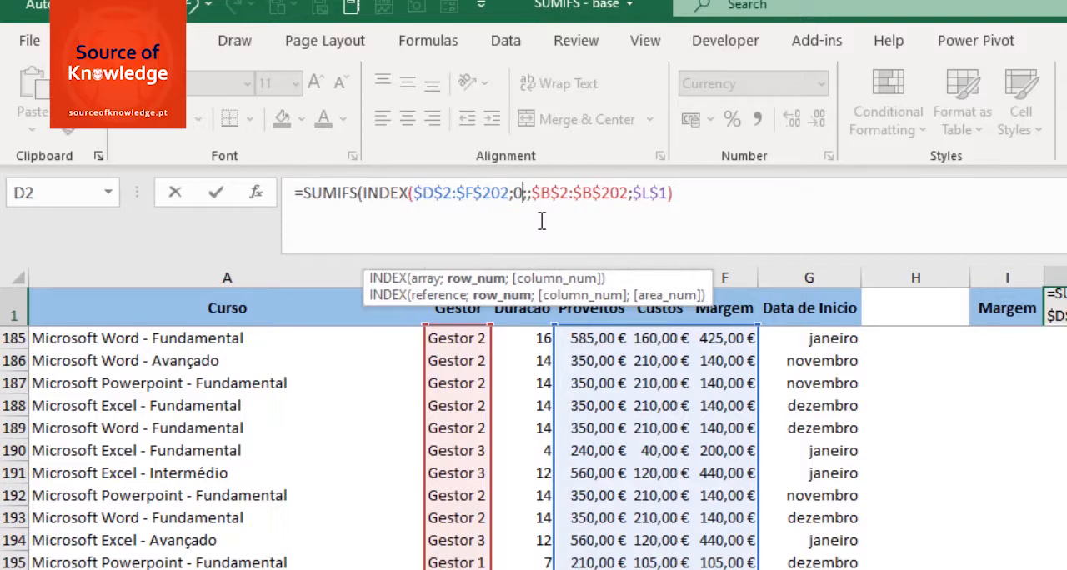
click(527, 193)
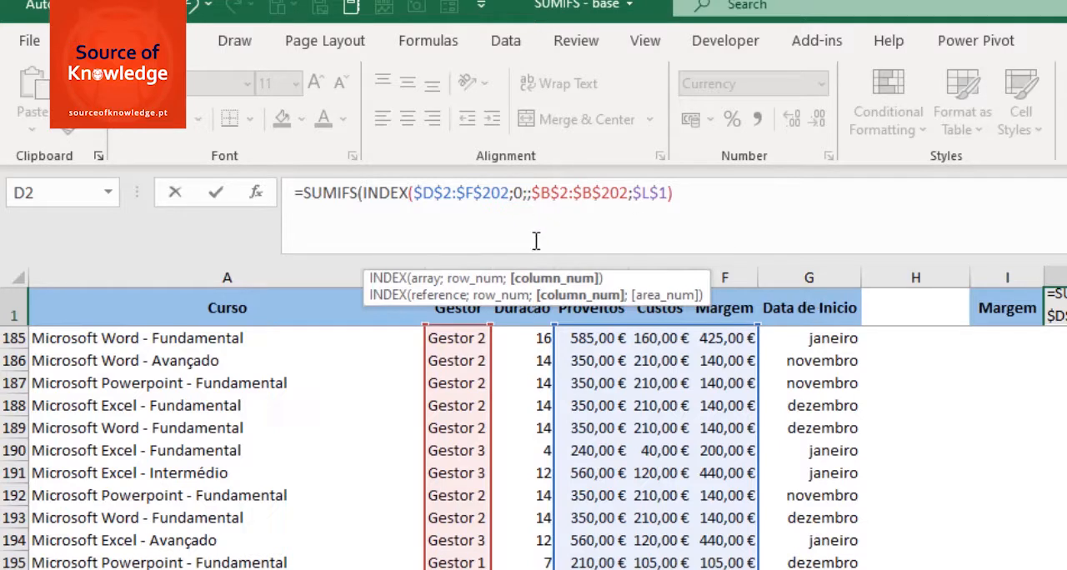
drag(364, 279, 329, 218)
text(;)
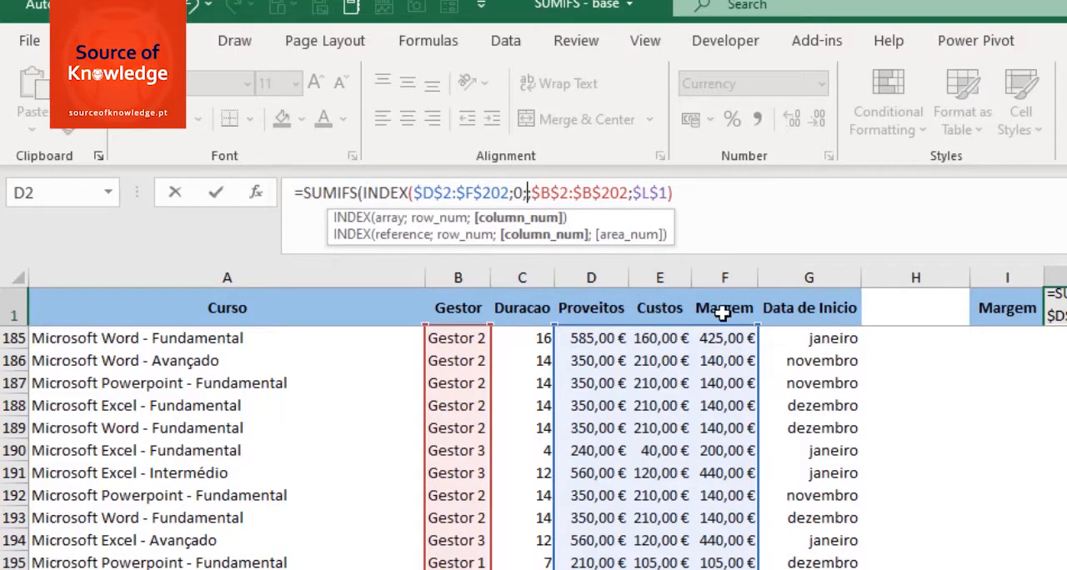
text(MATC)
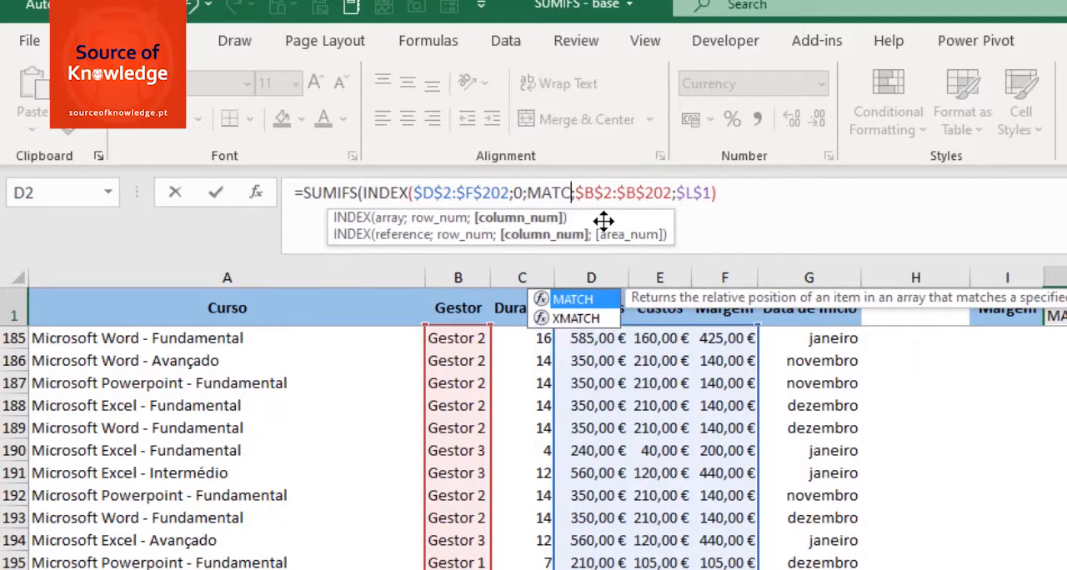
Step: Nest a MATCH function as INDEX's column number, using the measure cell $I$1 as an absolute lookup value
key(Tab)
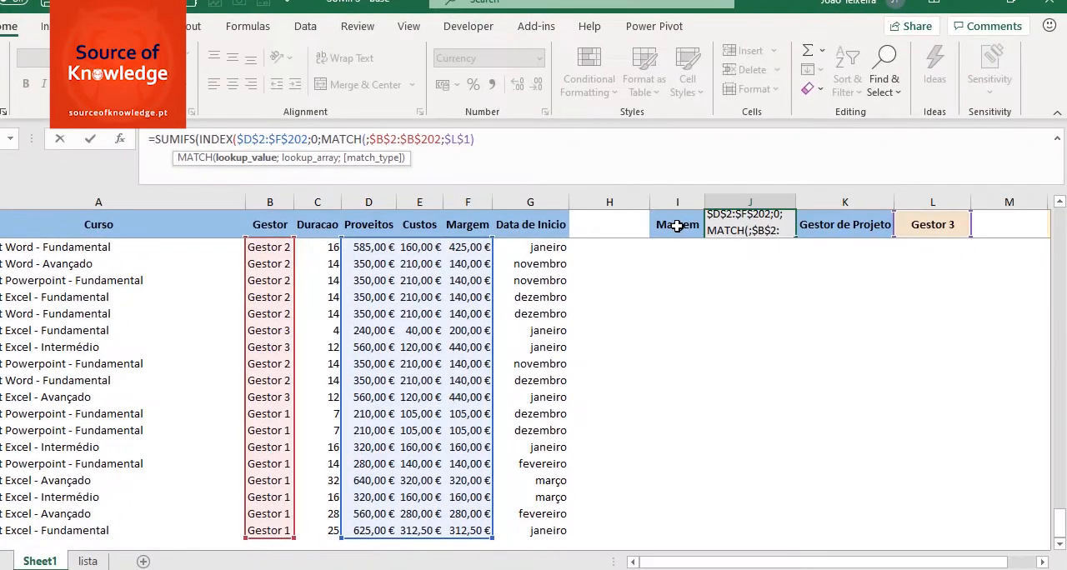
click(954, 301)
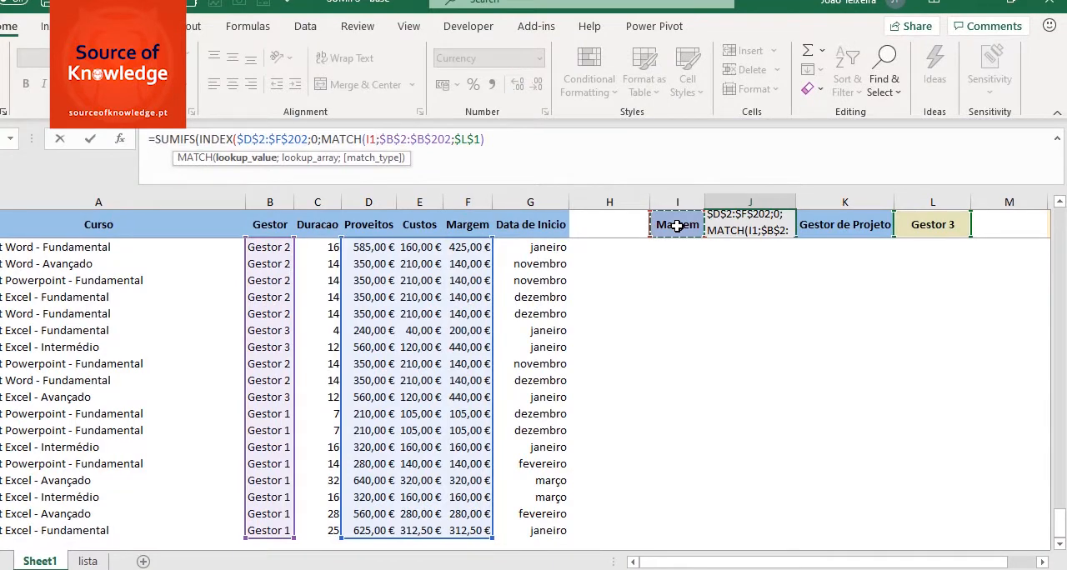
key(F4)
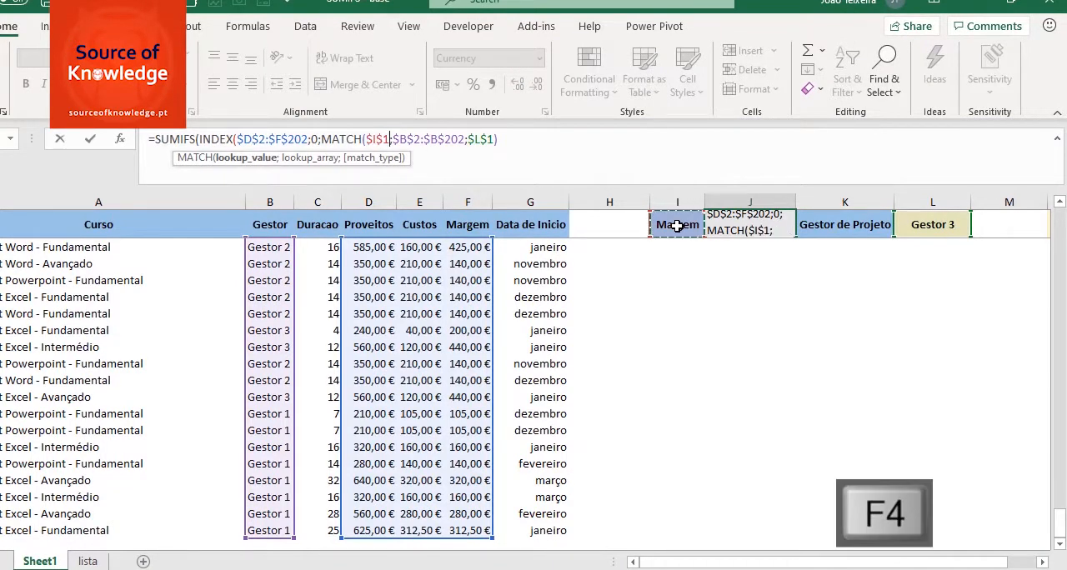
Step: Match against the headers $D$1:$F$1 with absolute references and match type 0, and close the MATCH function
text(;)
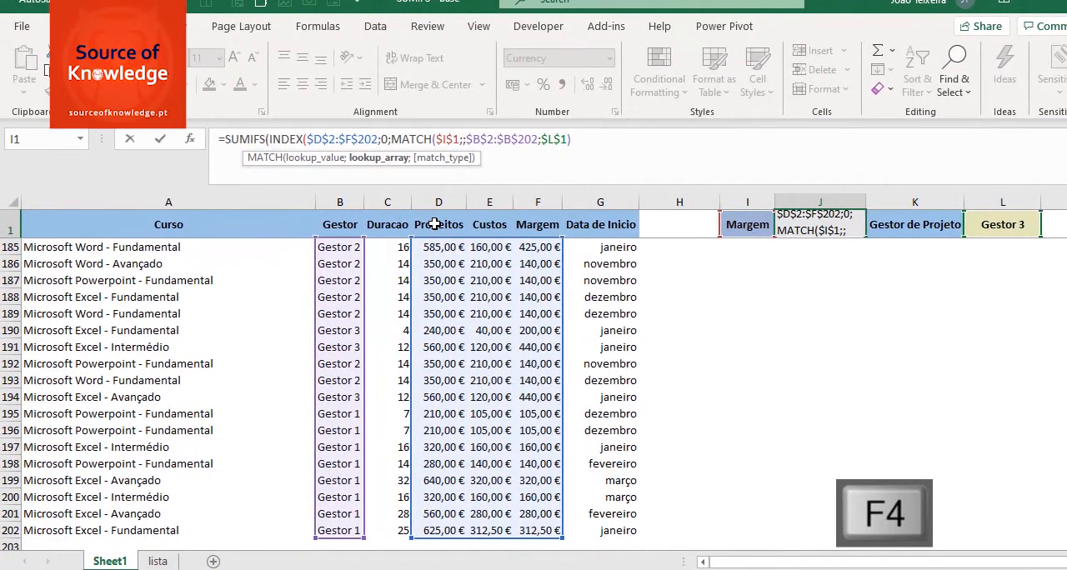
drag(435, 223, 542, 224)
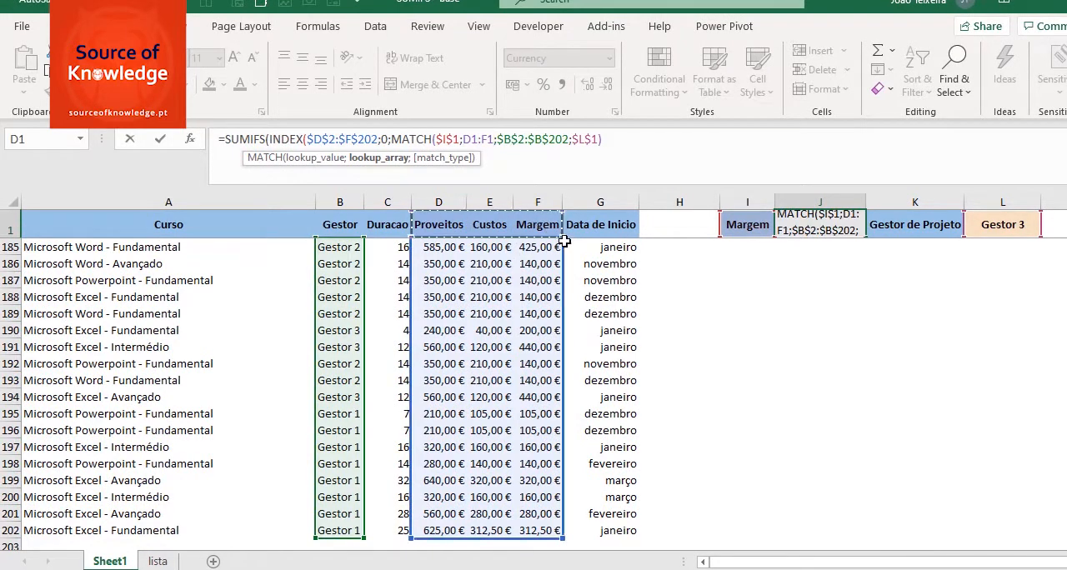
key(F4)
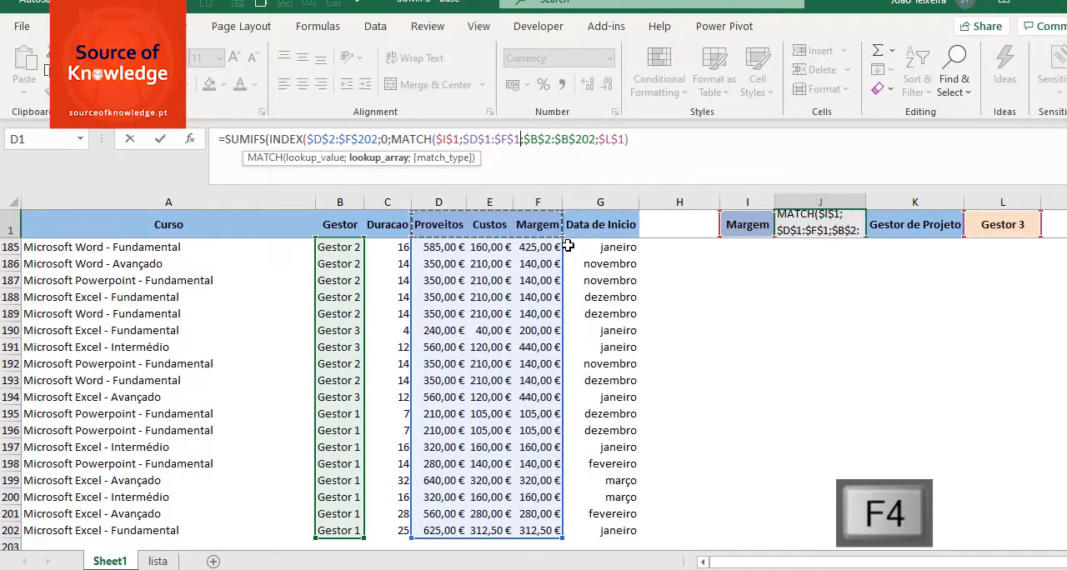
text(;)
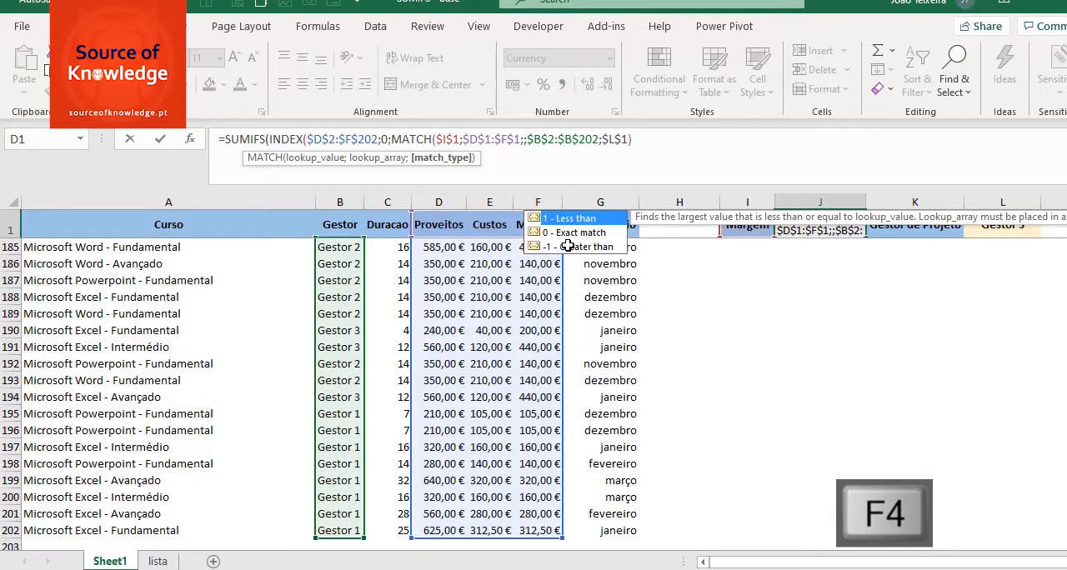
text(0)
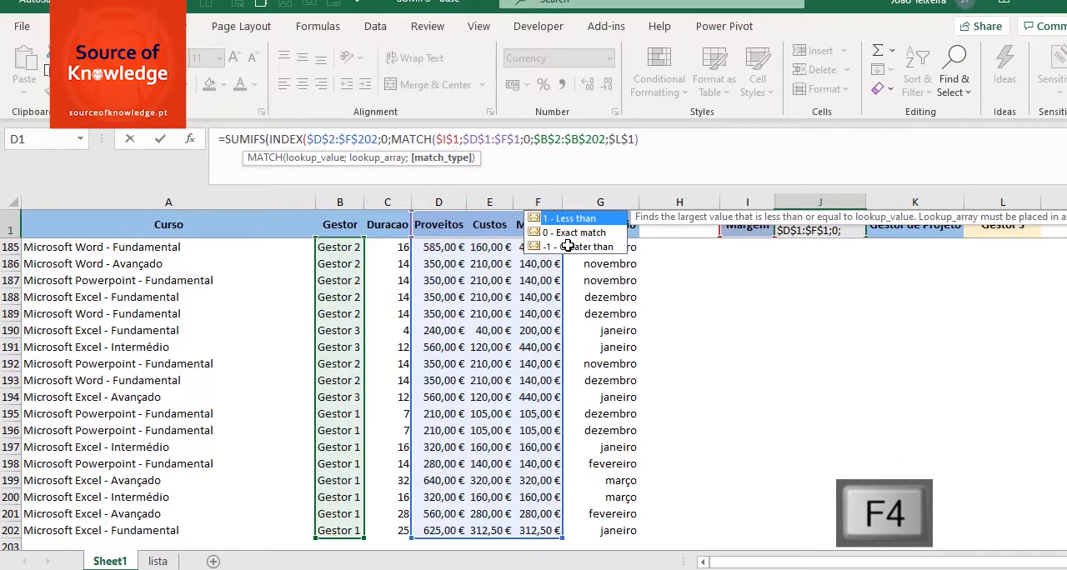
text())
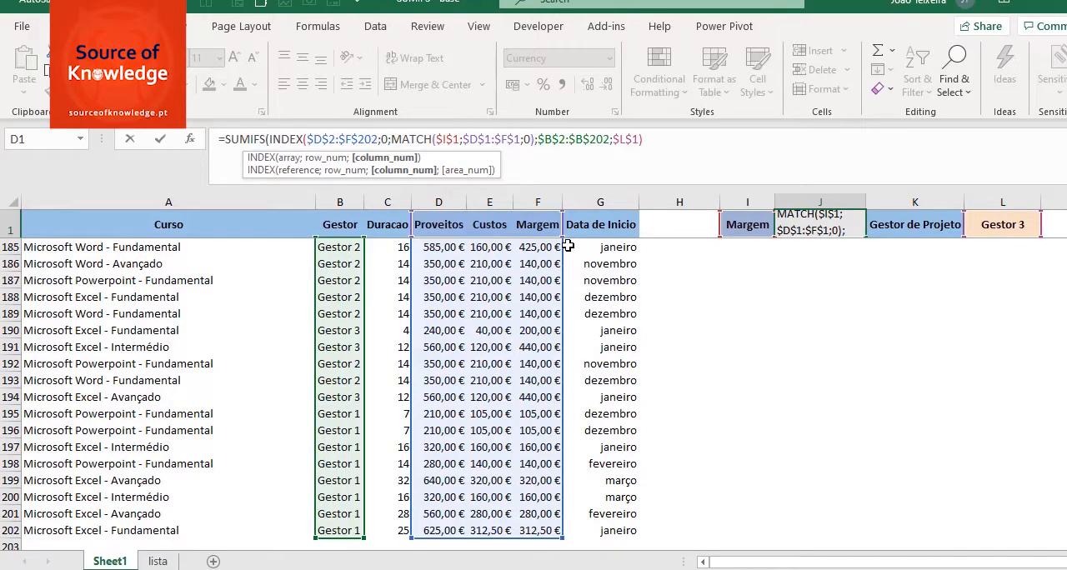
text())
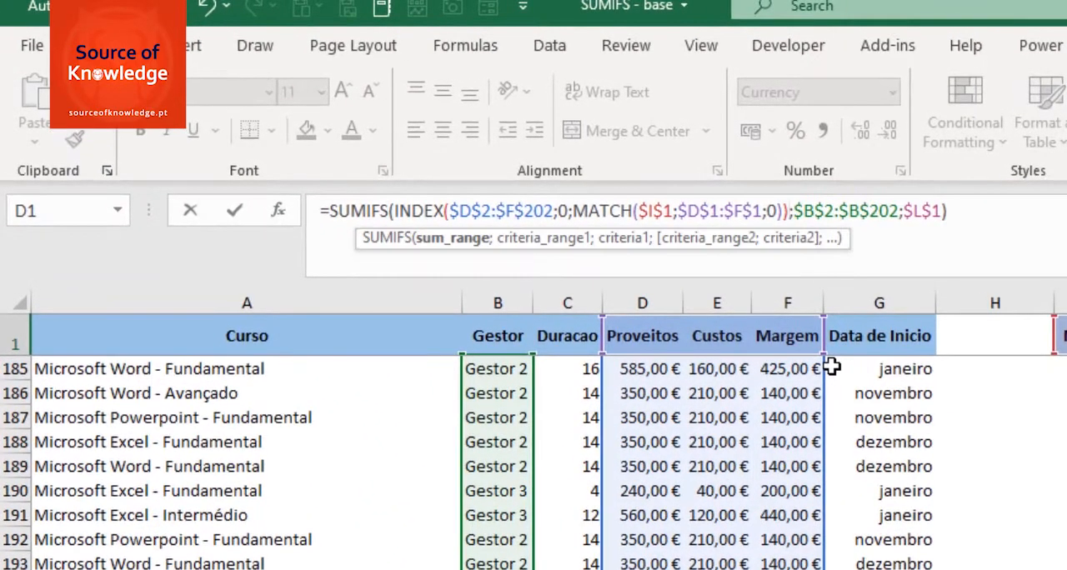
Step: Close the INDEX function, review it as the SUMIFS sum range, and commit the formula in J1
click(454, 243)
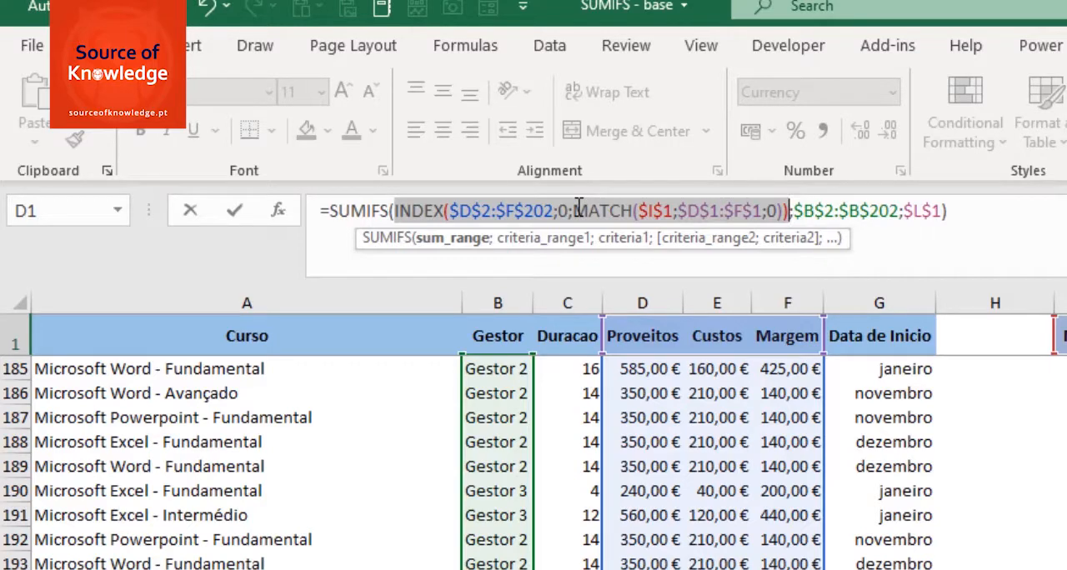
click(999, 212)
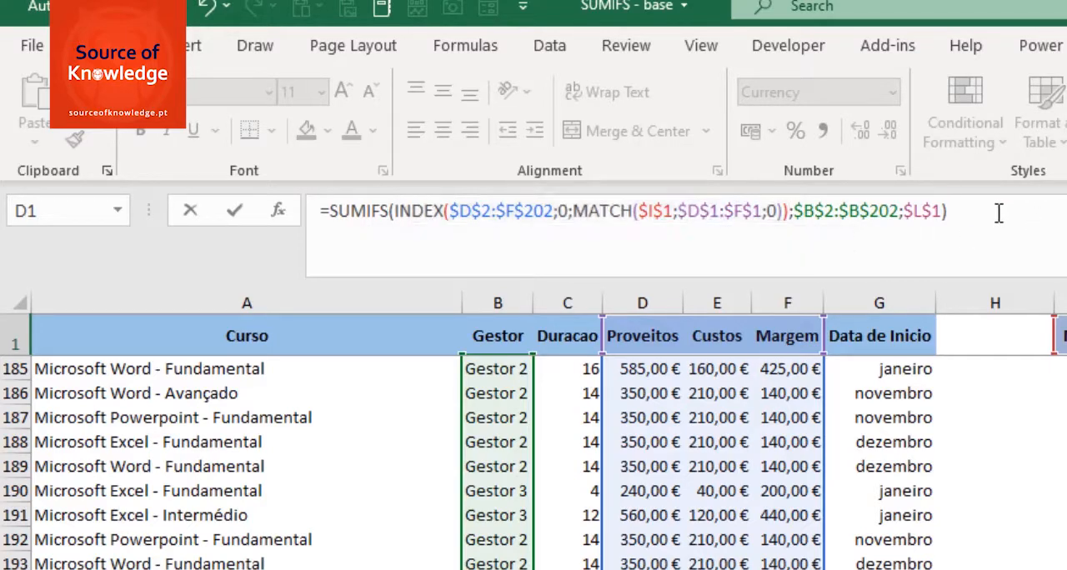
key(Return)
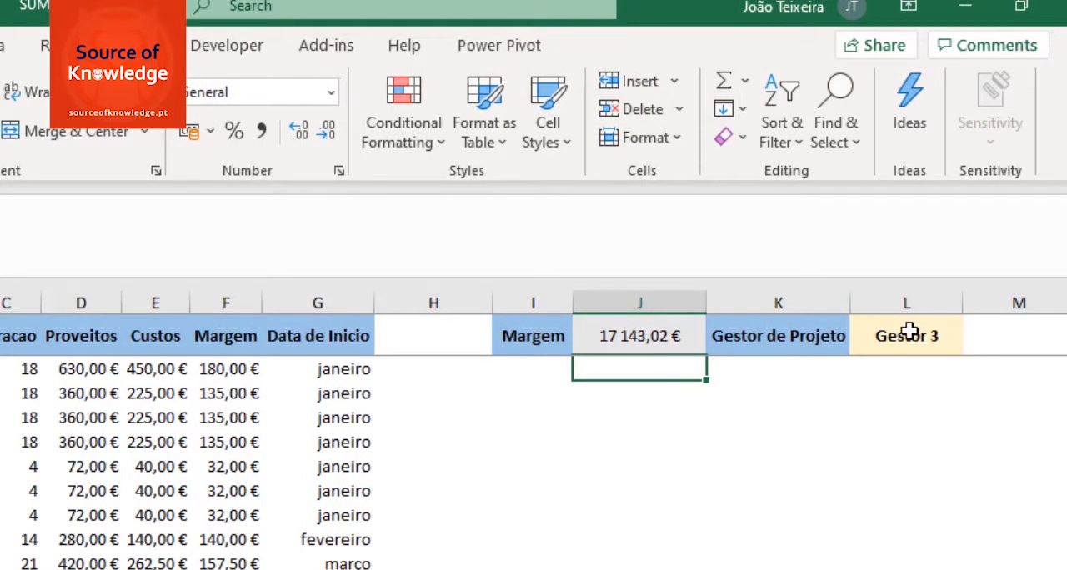
Step: Test the total in J1 by choosing Custos and then Proveitos as the measure in I1
click(535, 335)
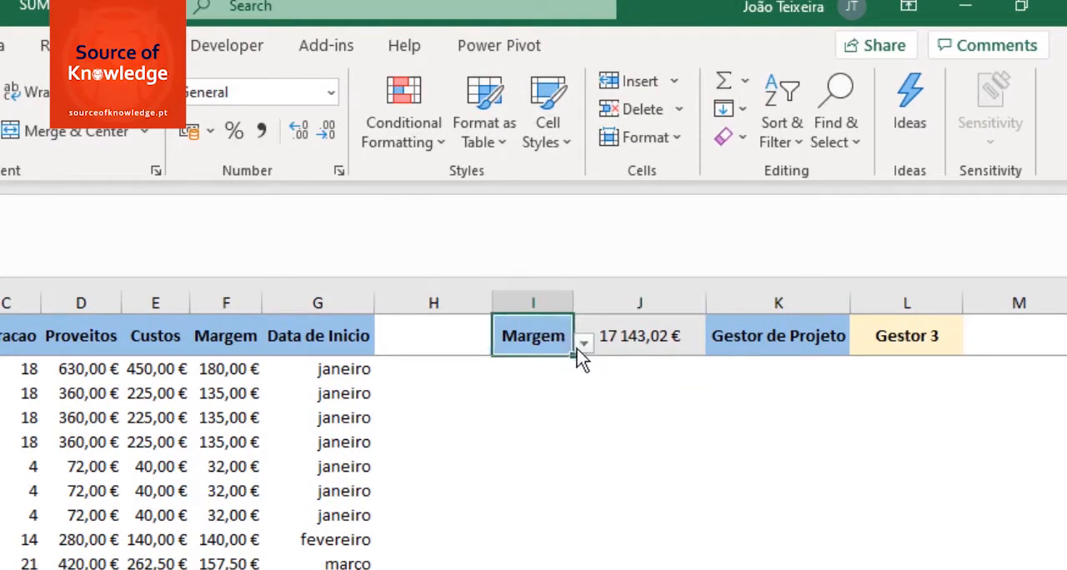
click(584, 343)
click(550, 378)
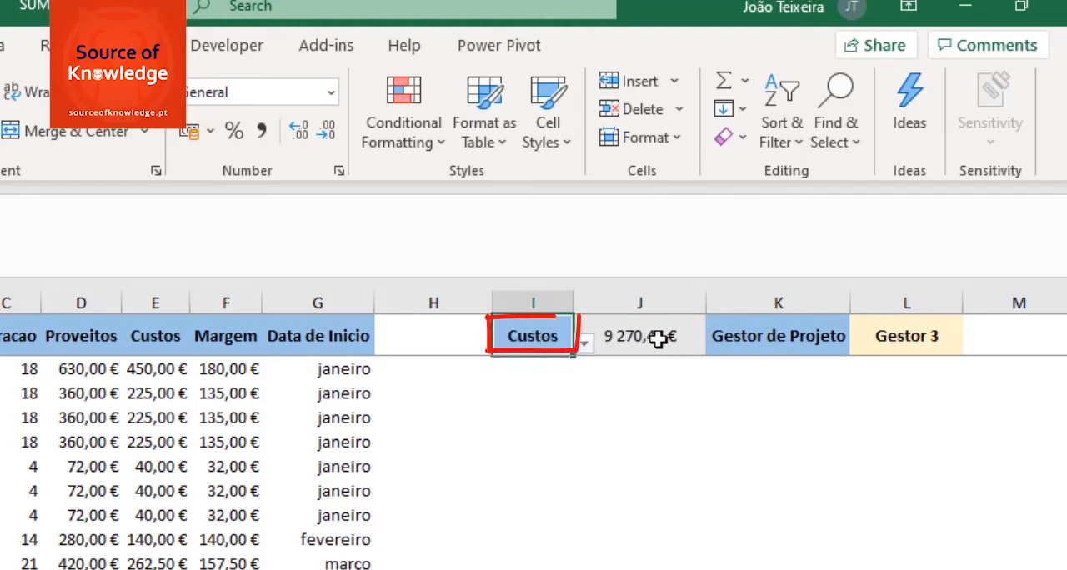
click(587, 344)
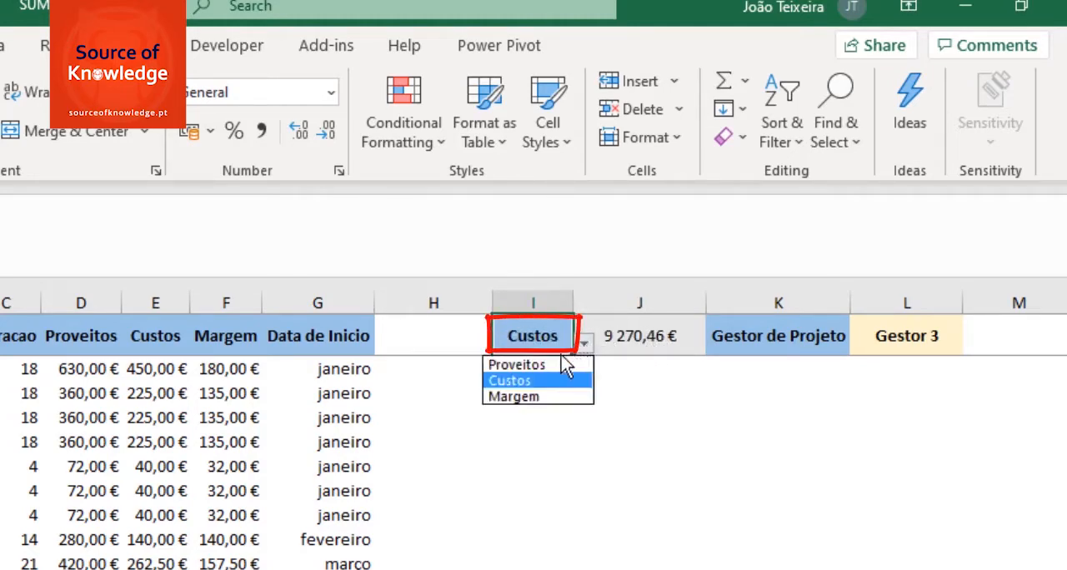
click(560, 360)
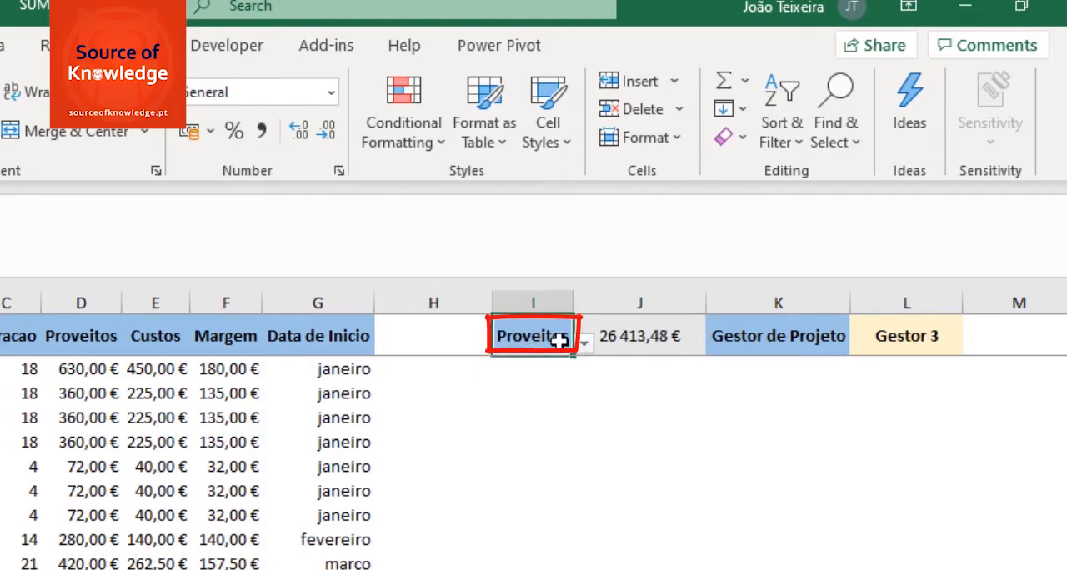
Step: Choose Gestor 1 as the project manager in L1 to test the total in J1
click(883, 340)
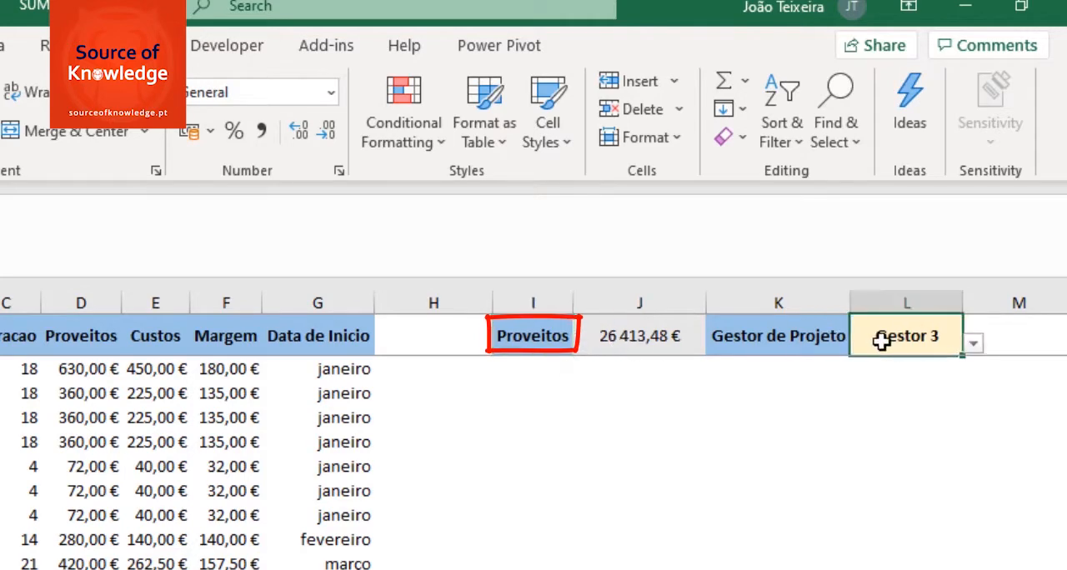
click(973, 343)
click(930, 363)
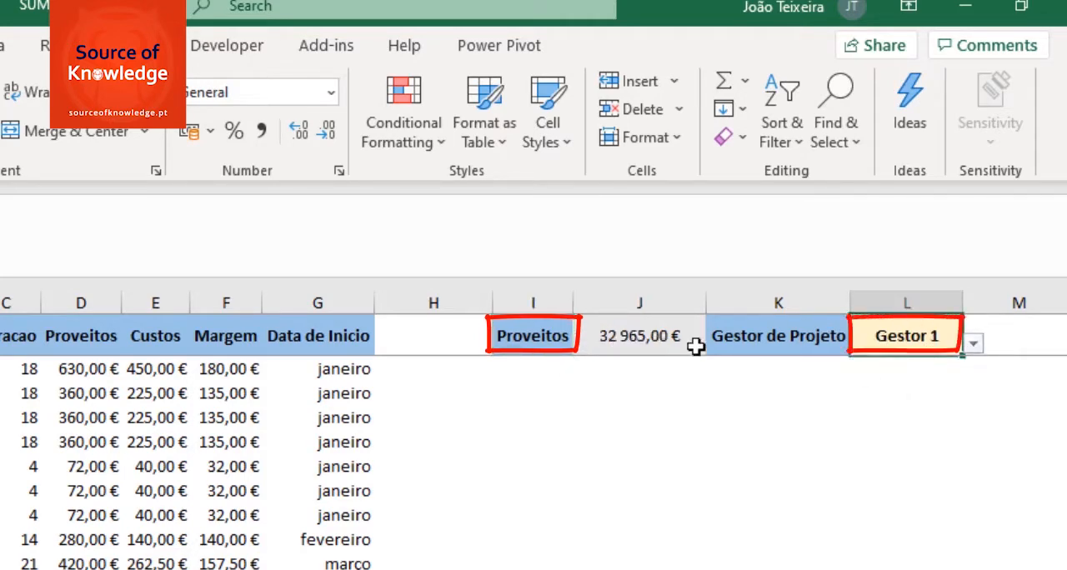
Step: Test the total in J1 by choosing Custos and then Margem as the measure in I1
click(583, 343)
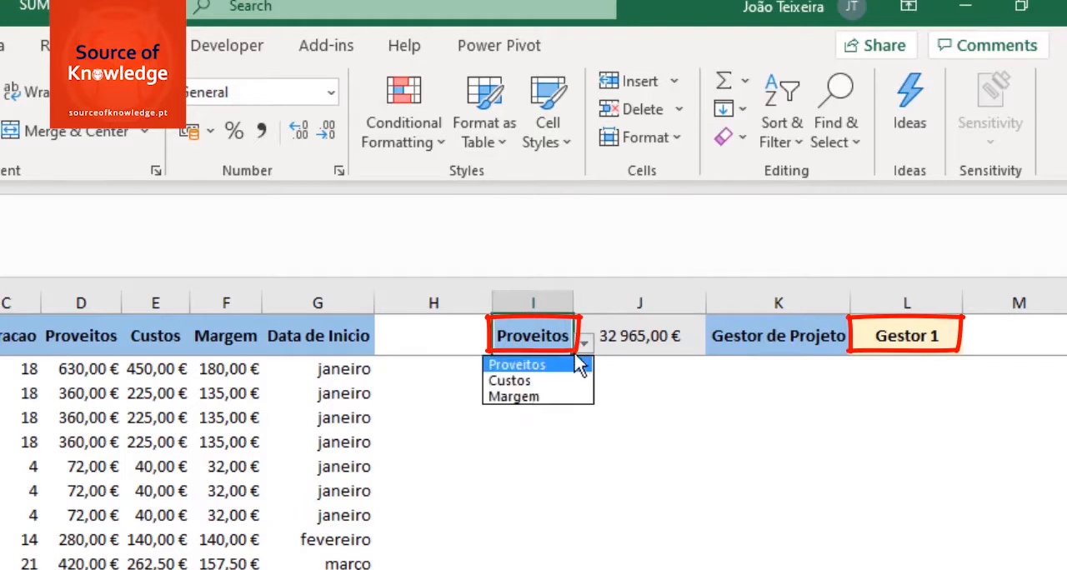
click(526, 381)
click(583, 343)
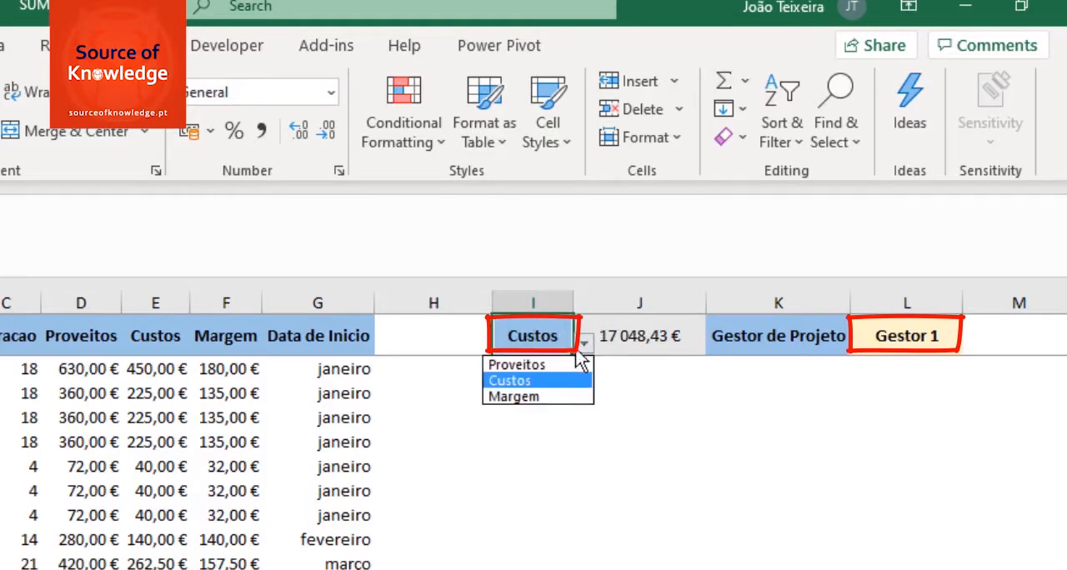
click(537, 397)
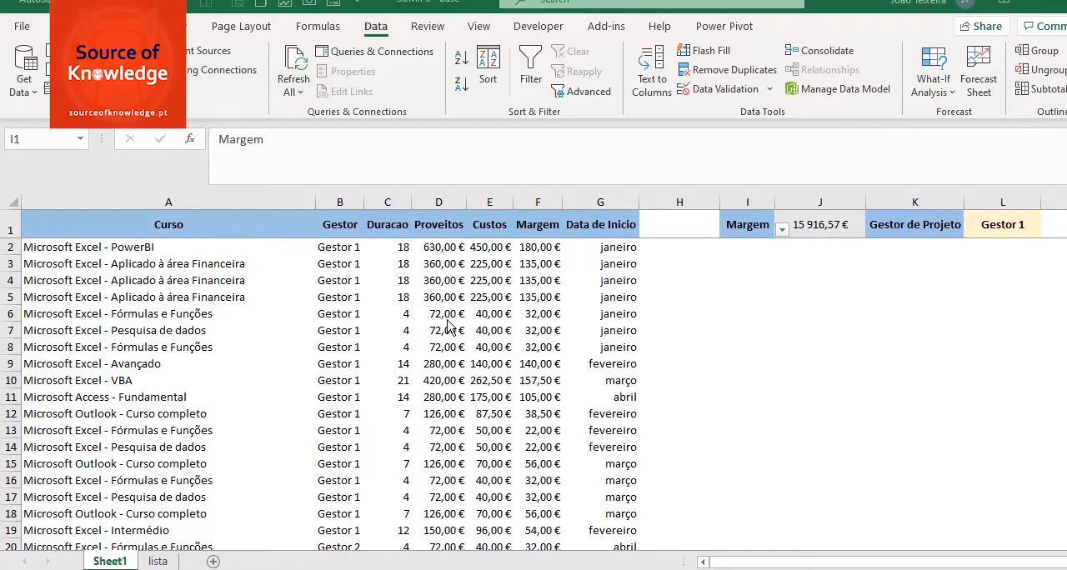
Step: Insert one blank column before the Custos column and another before the Margem column
click(486, 200)
right_click(486, 200)
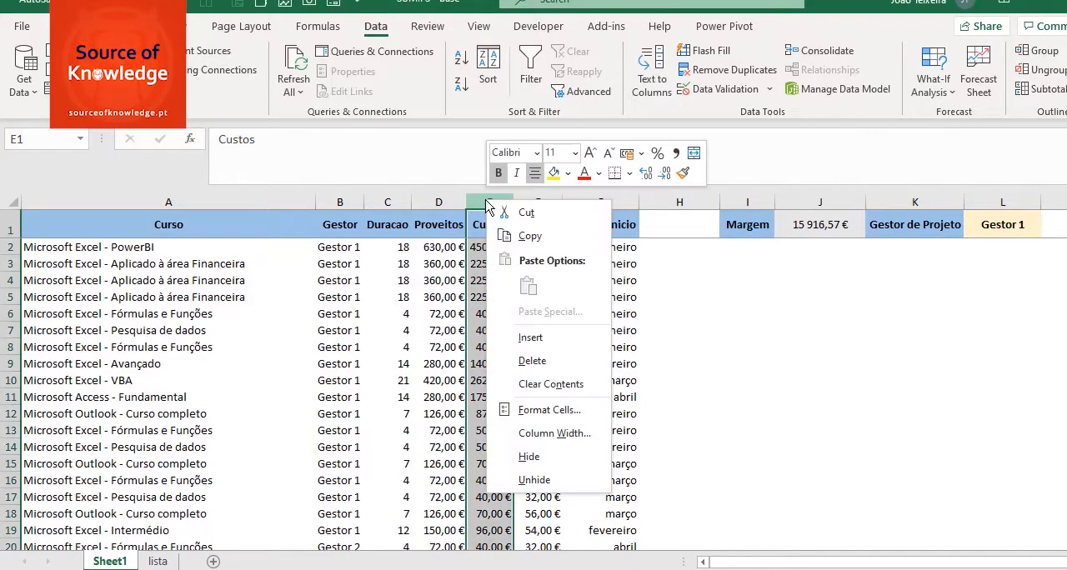
click(543, 338)
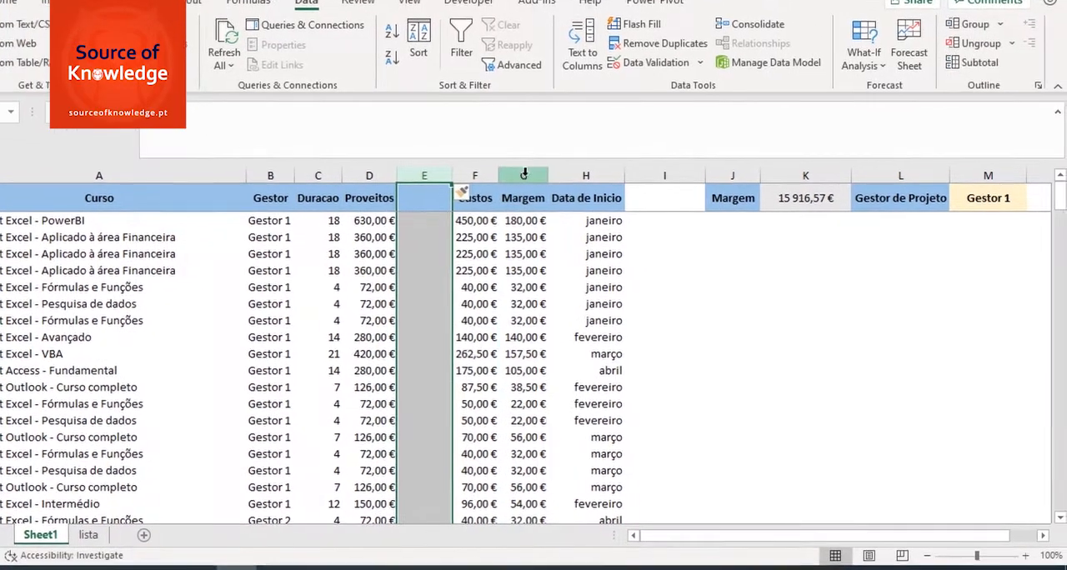
right_click(566, 191)
click(621, 327)
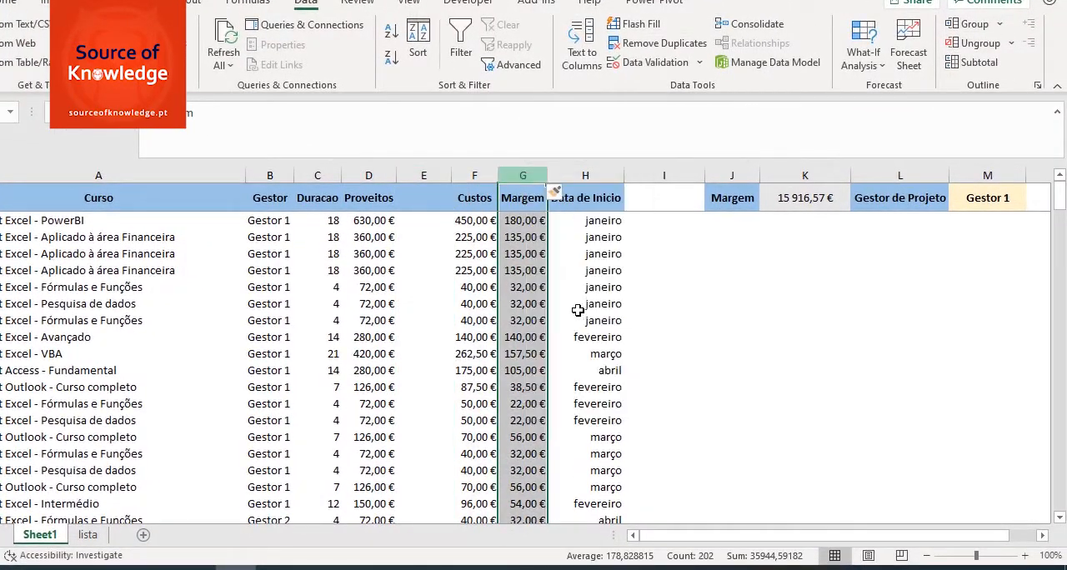
click(417, 197)
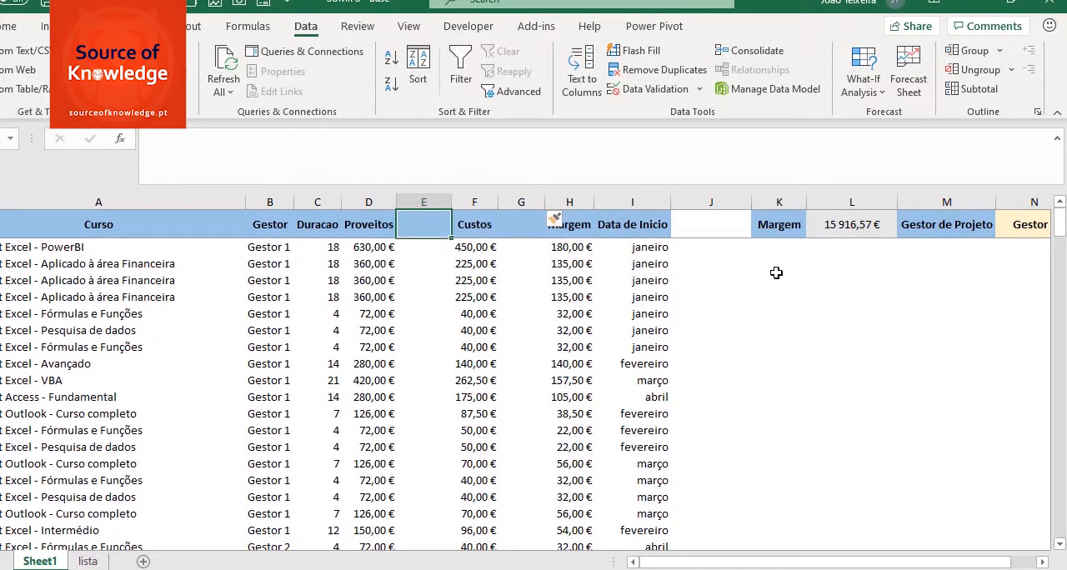
Step: Enter the measure names Proveitos, Custos and Margem one below the other in K4:K6
click(774, 281)
text(Proveitos)
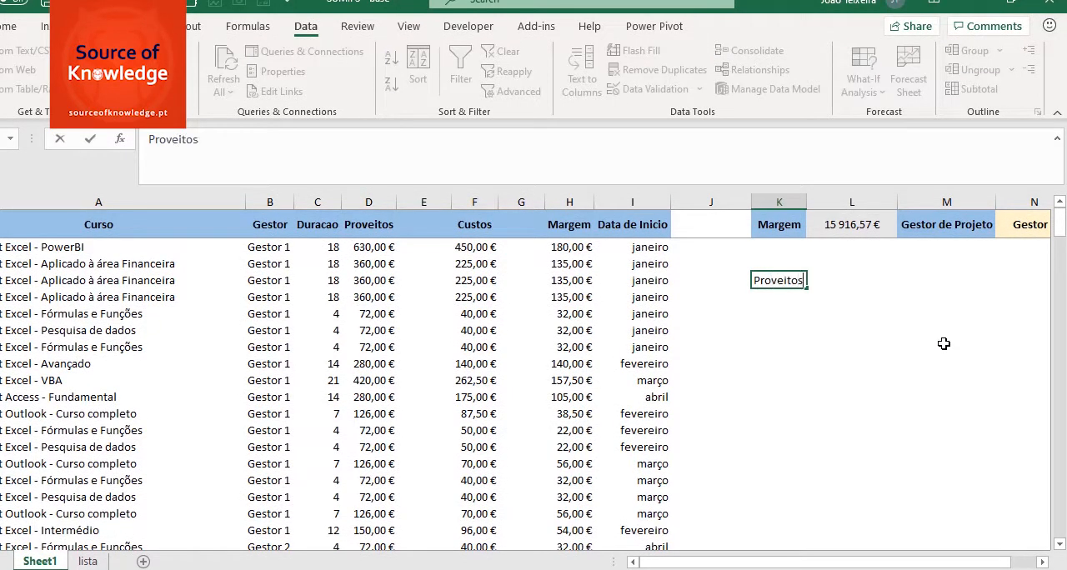
key(Return)
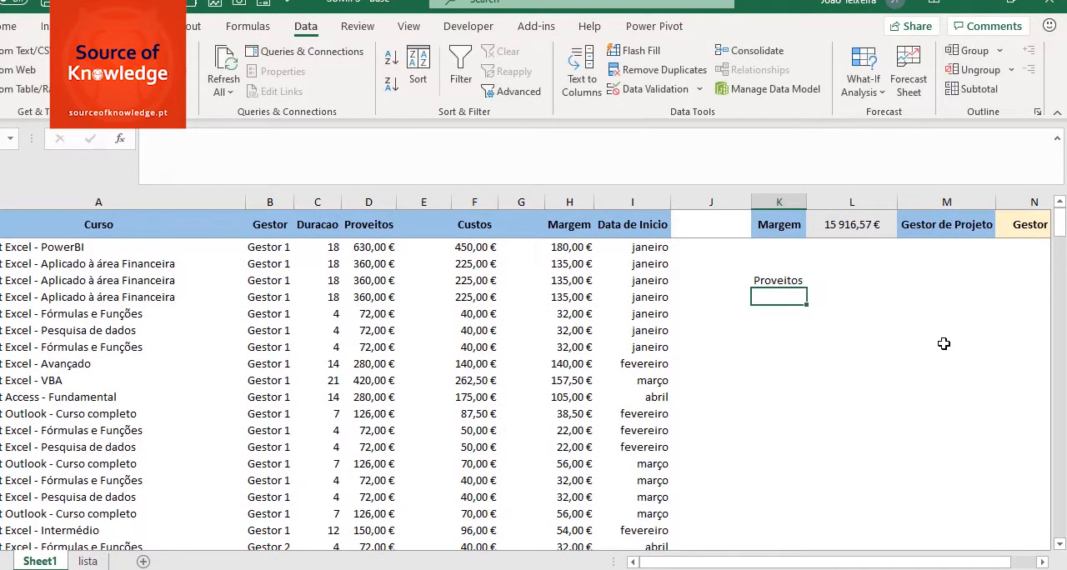
text(Custos)
key(Return)
text(Margem)
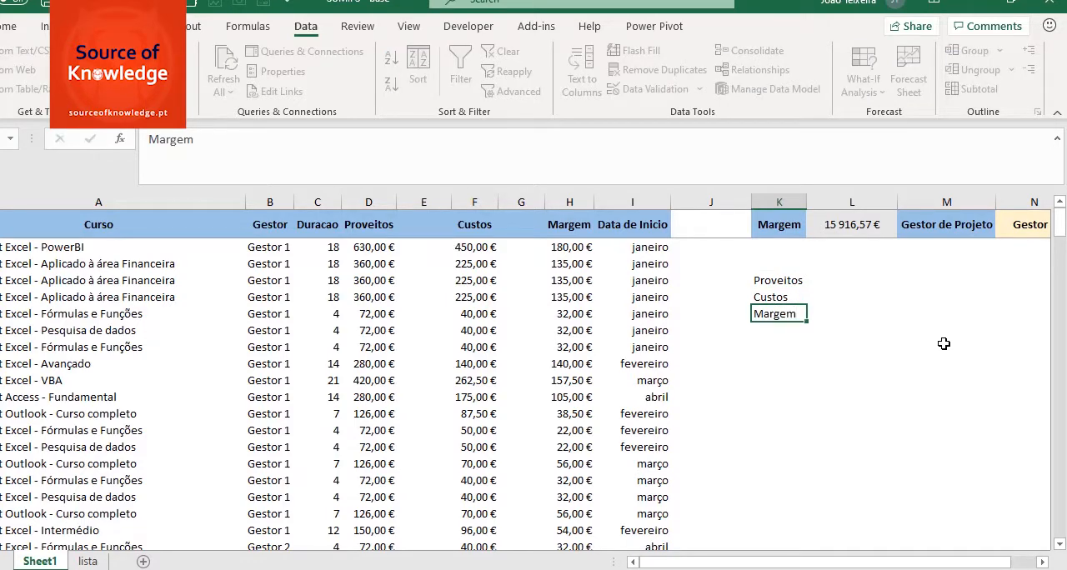
key(Return)
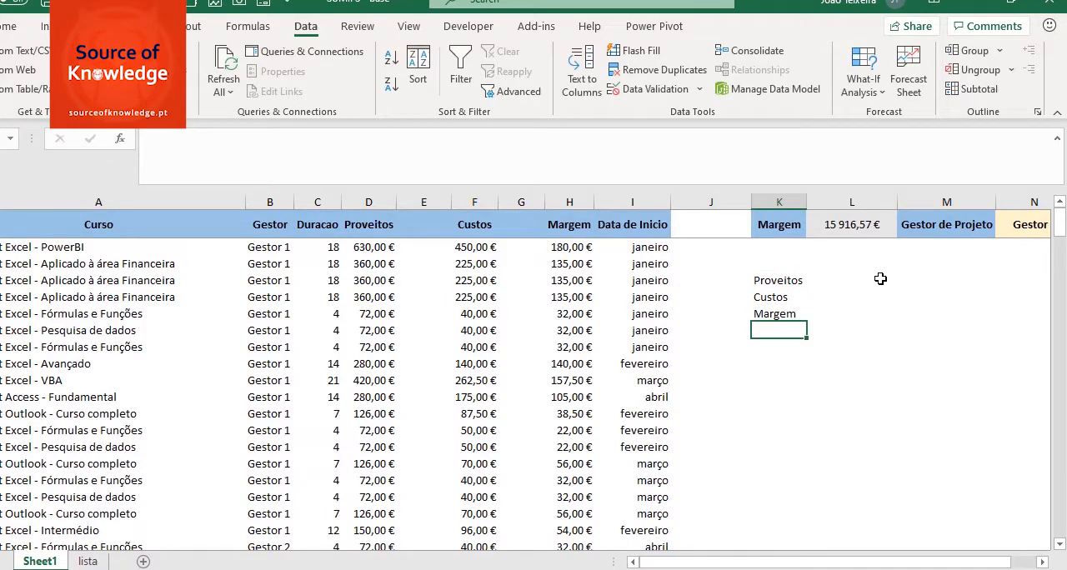
Step: Review the measure names in K4:K6 and the list in C2:C4 of the lista sheet, and return to Sheet1
drag(778, 280, 787, 314)
key(ctrl+c)
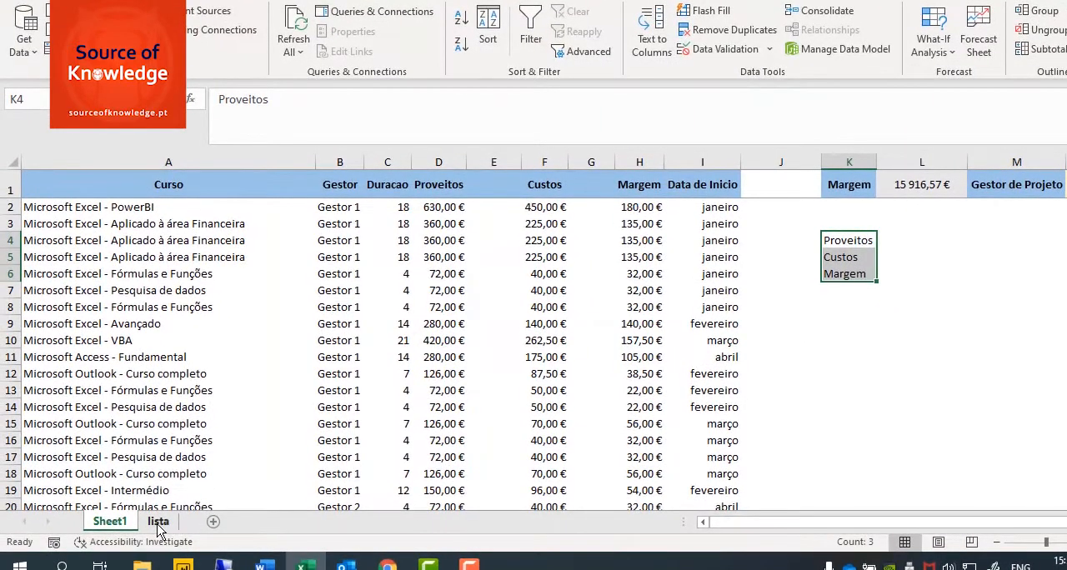
click(153, 527)
key(ctrl+v)
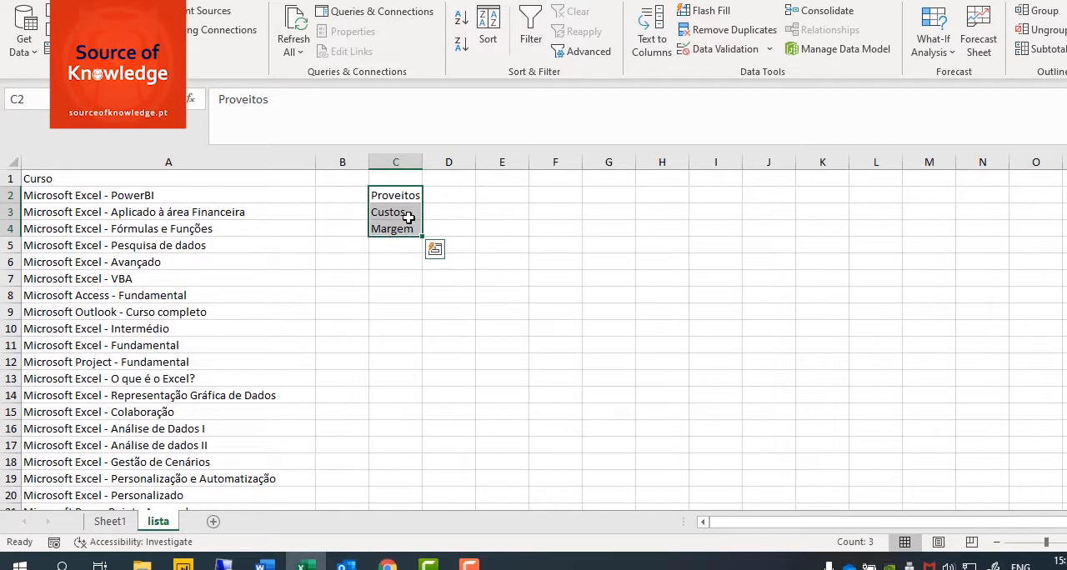
click(124, 529)
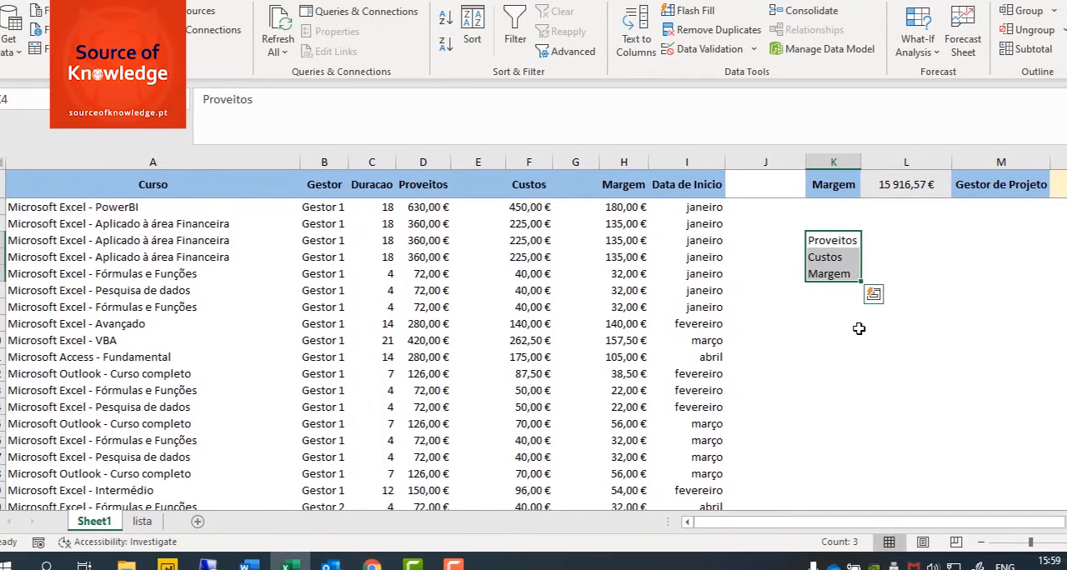
click(871, 325)
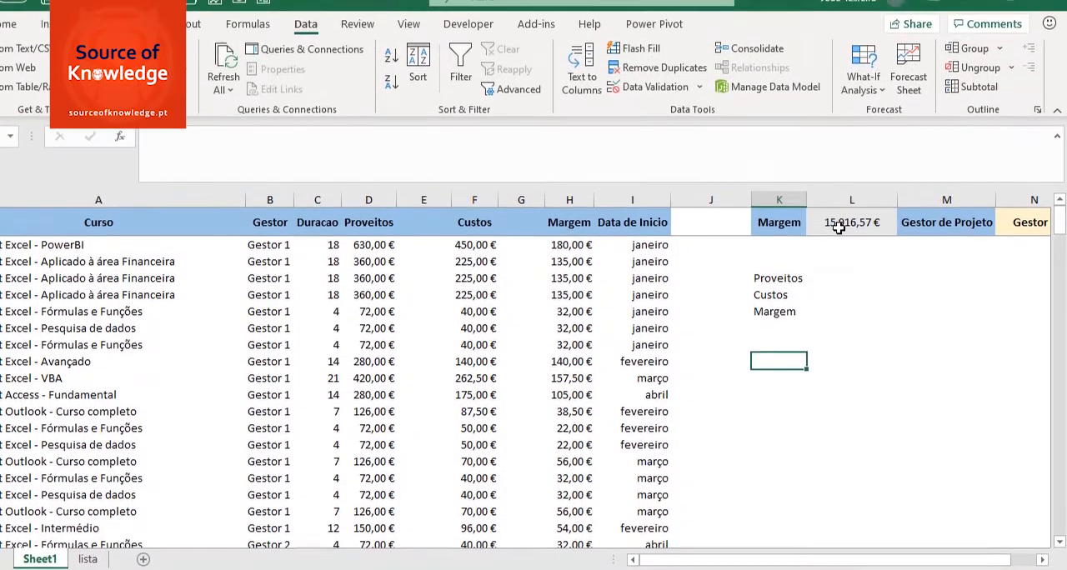
Step: Open the SUMIFS formula in L1 and examine its INDEX function and the array $D$2:$H$202
click(840, 186)
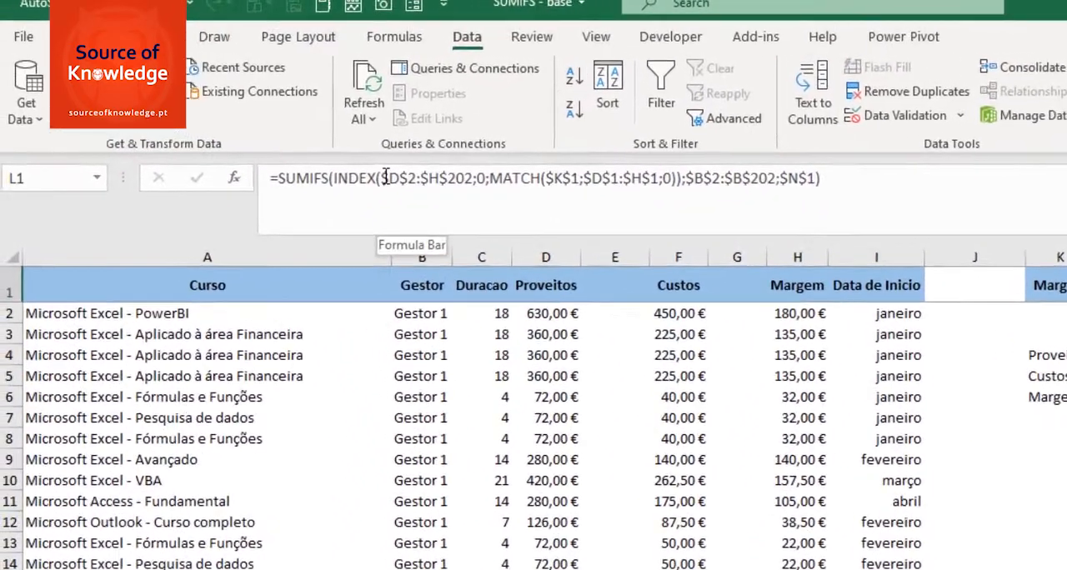
click(239, 138)
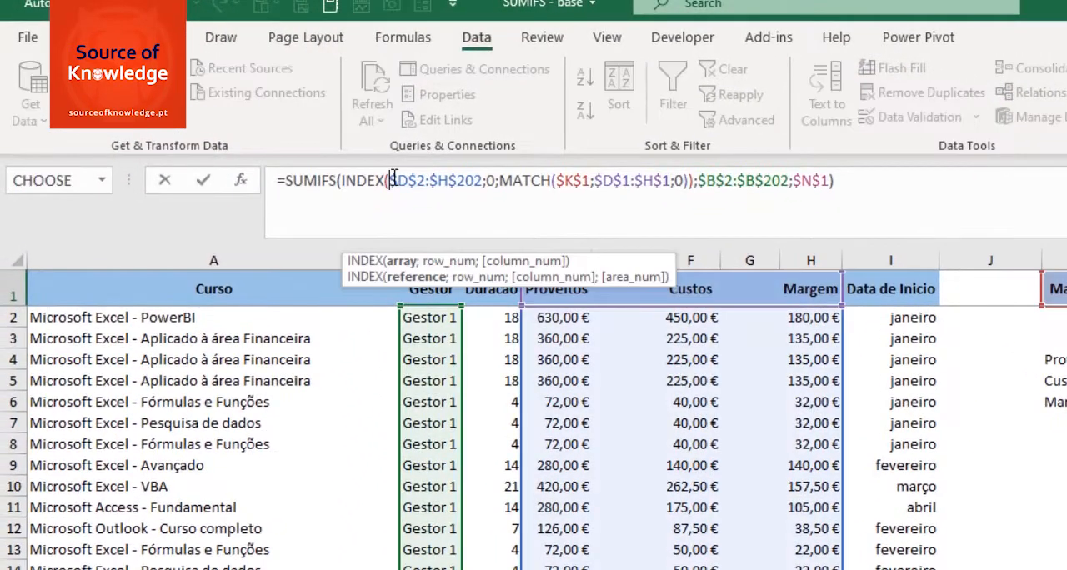
click(343, 182)
drag(342, 182, 691, 182)
click(415, 183)
drag(391, 179, 485, 181)
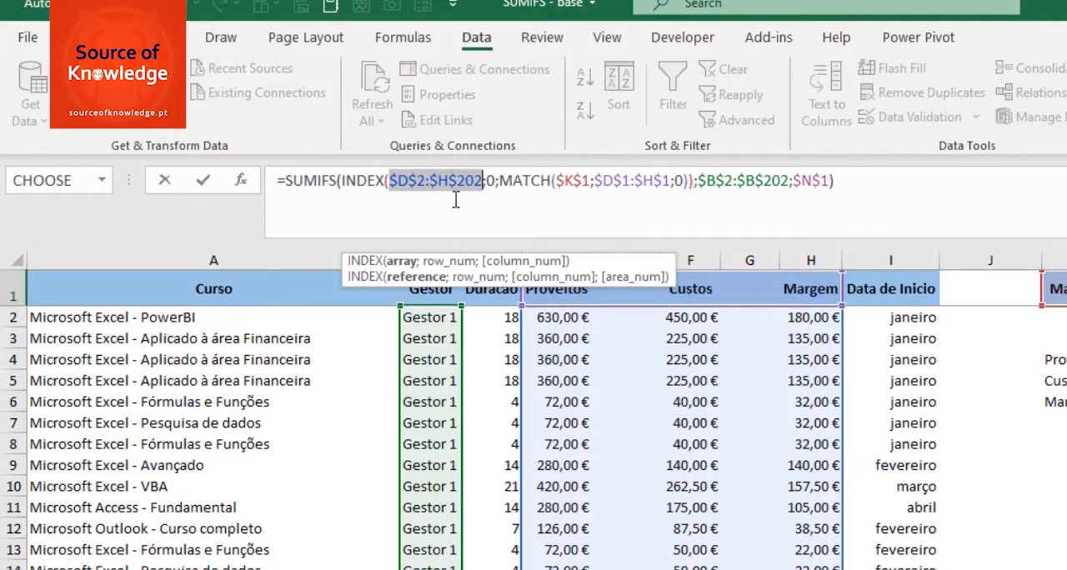
Step: Replace INDEX's array $D$2:$H$202 in L1's formula with the Proveitos range D2:D202
drag(391, 180, 483, 179)
key(Delete)
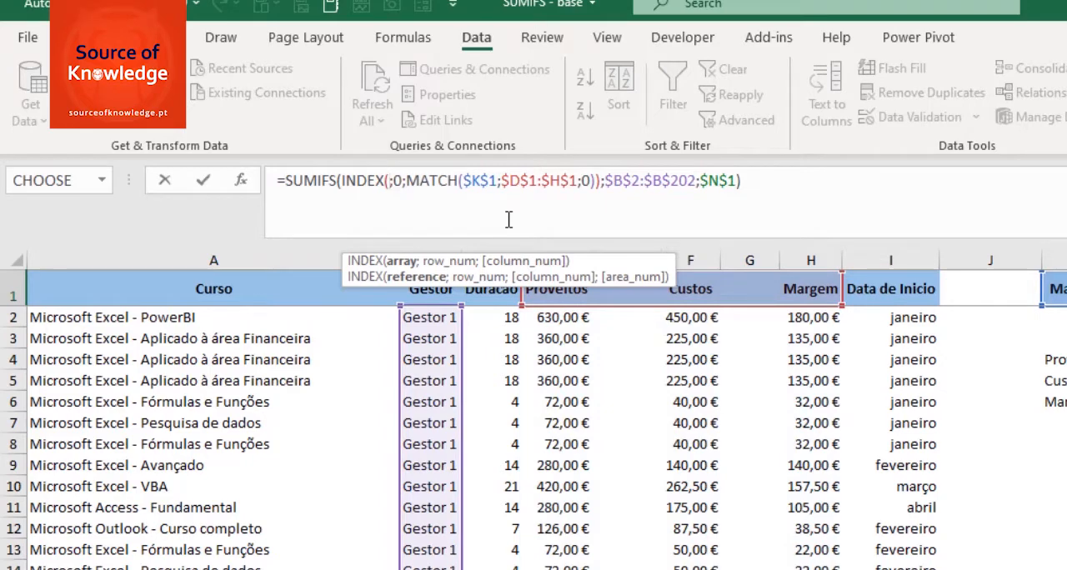
click(558, 318)
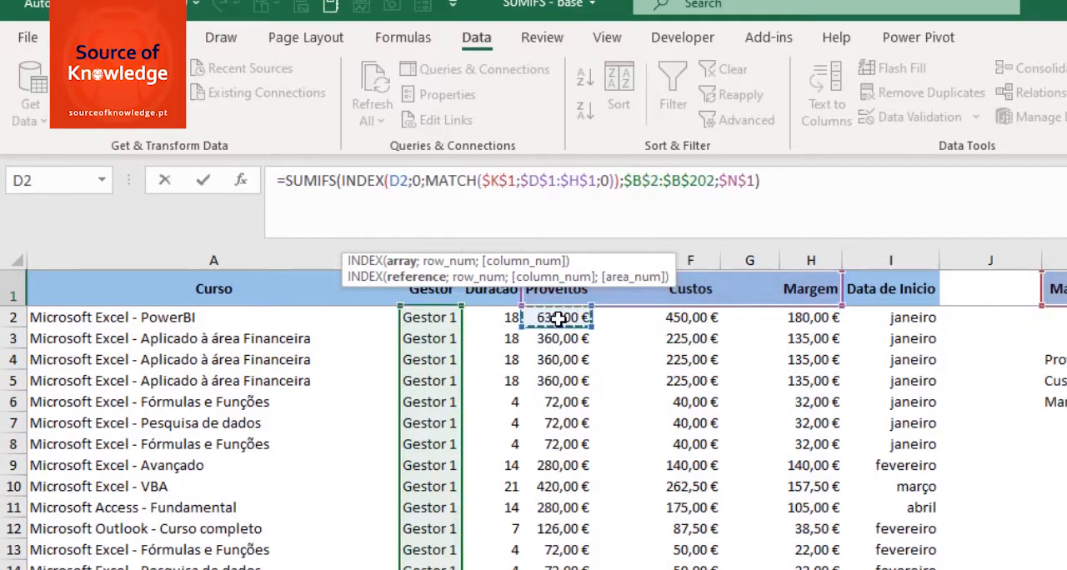
key(ctrl+shift+Down)
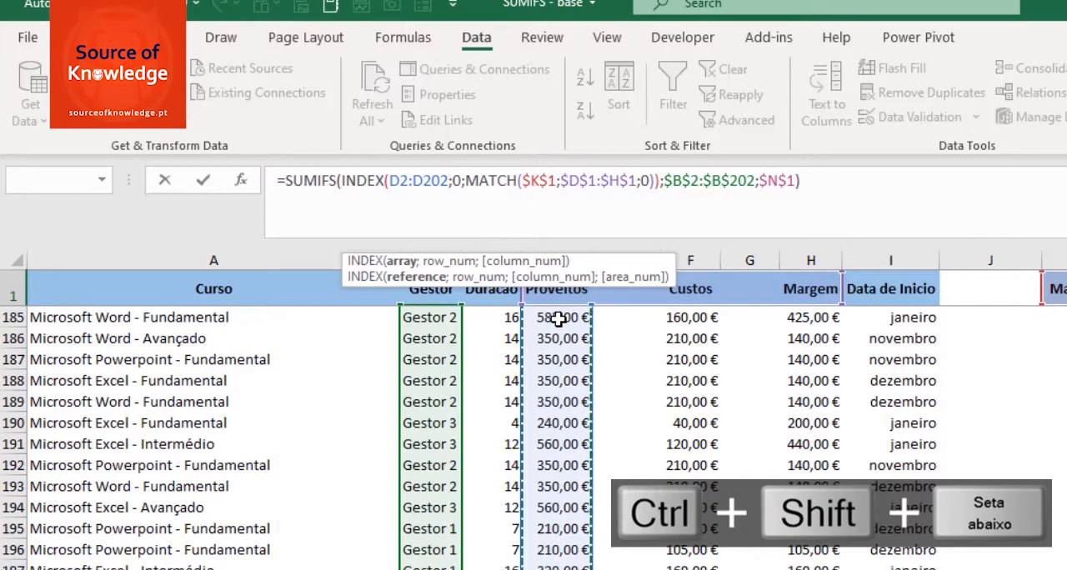
Step: Add the Custos range as the next argument after D2:D202, with absolute references $F$2:$F$202
text(;)
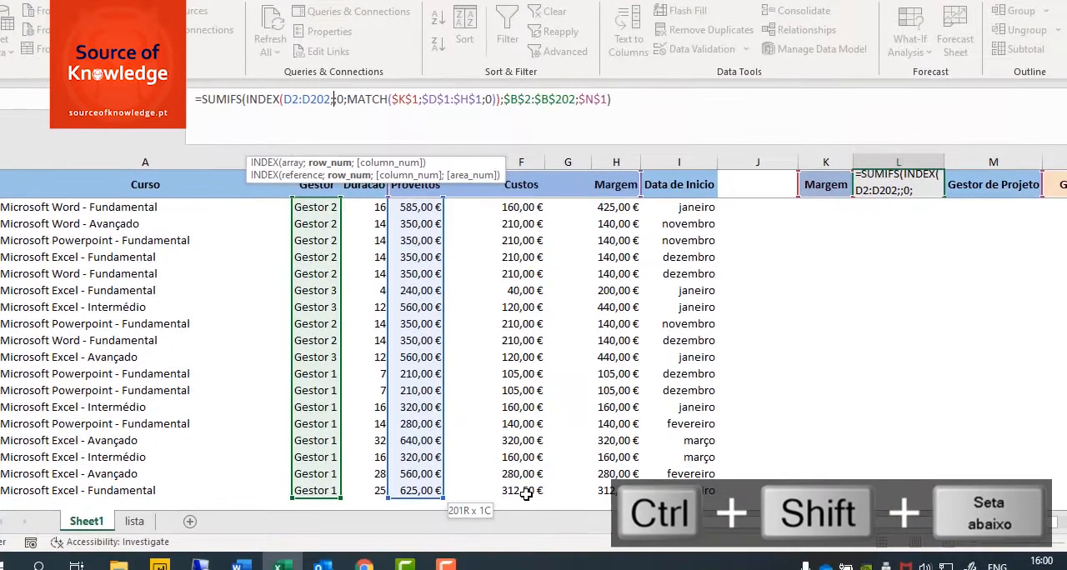
click(526, 492)
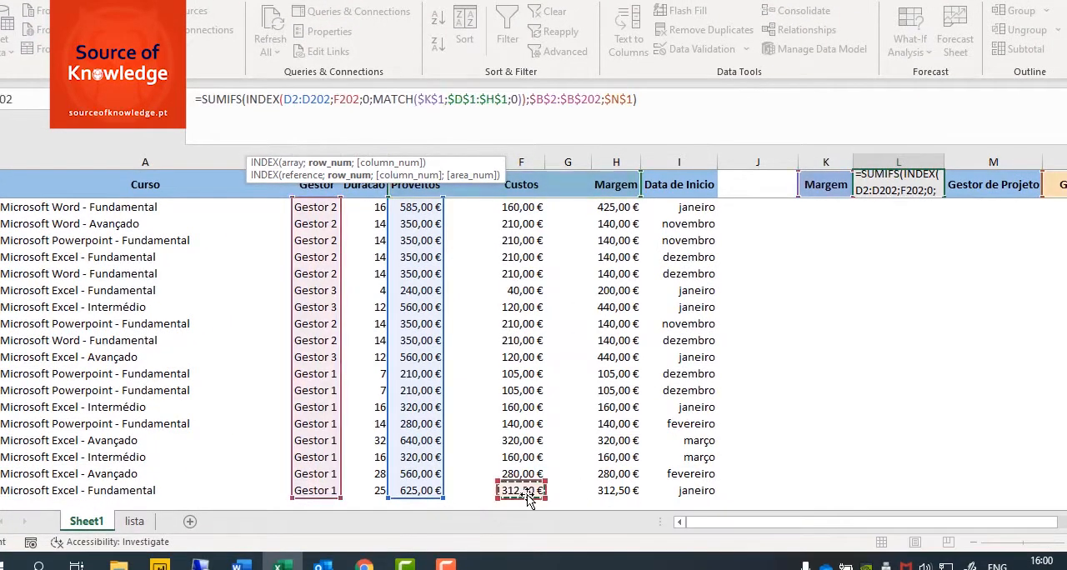
key(ctrl+shift+Up)
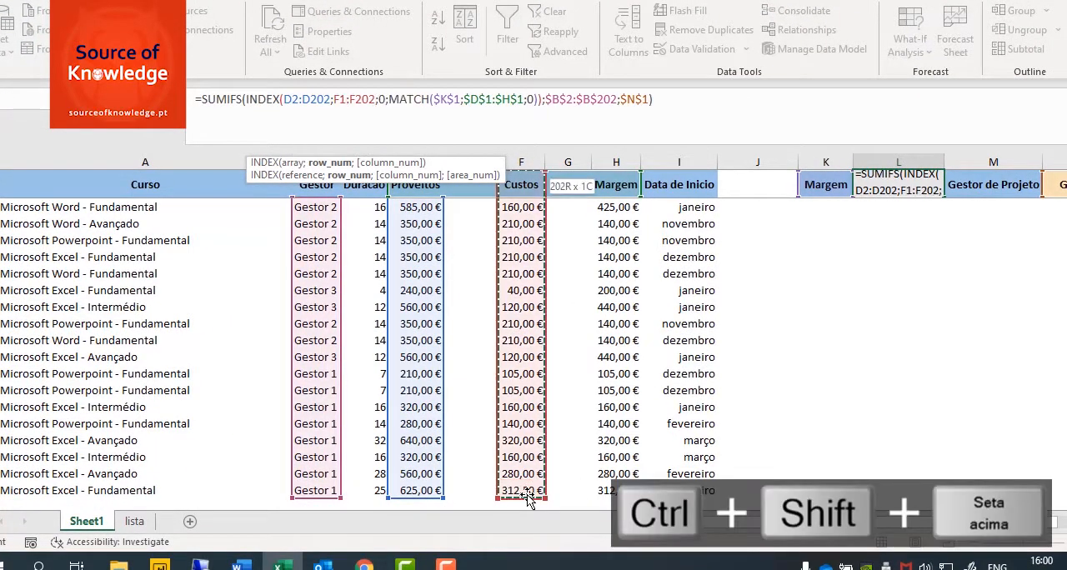
key(ctrl+shift+Down)
key(ctrl+shift+Up)
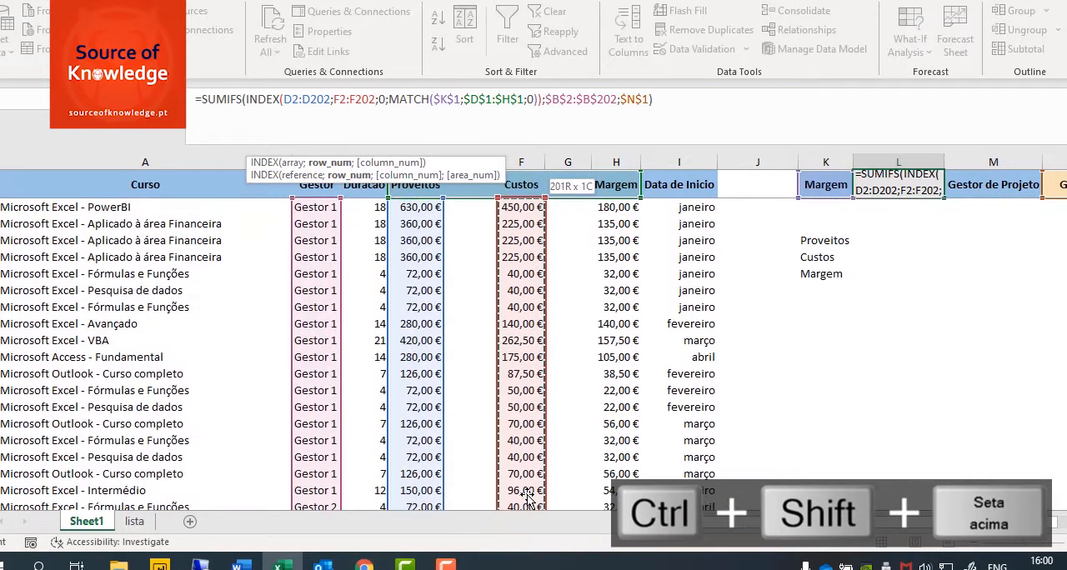
key(F4)
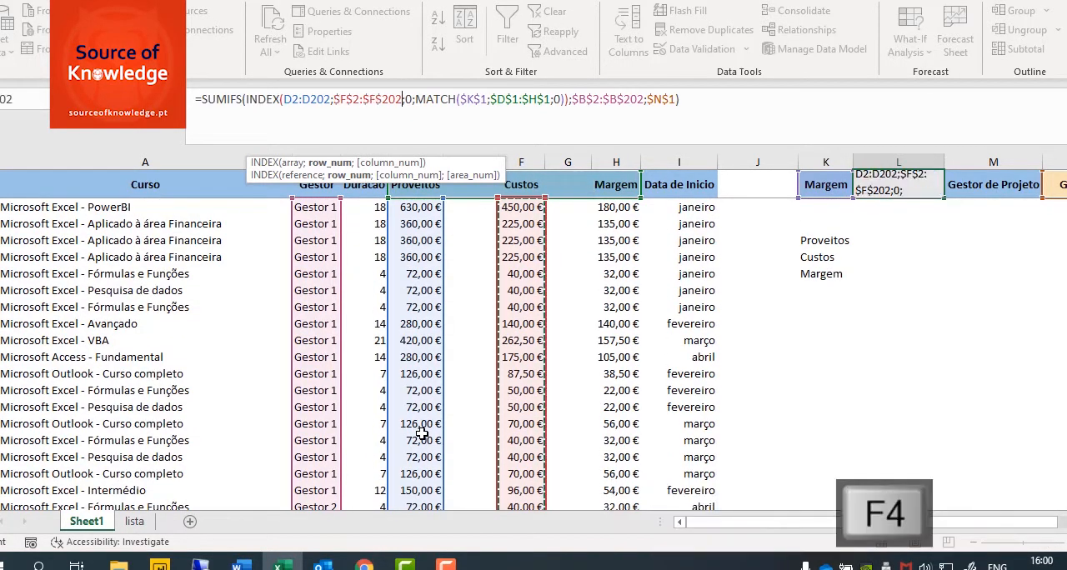
Step: Add the Margem range as the following argument, with absolute references $H$2:$H$202
text(;)
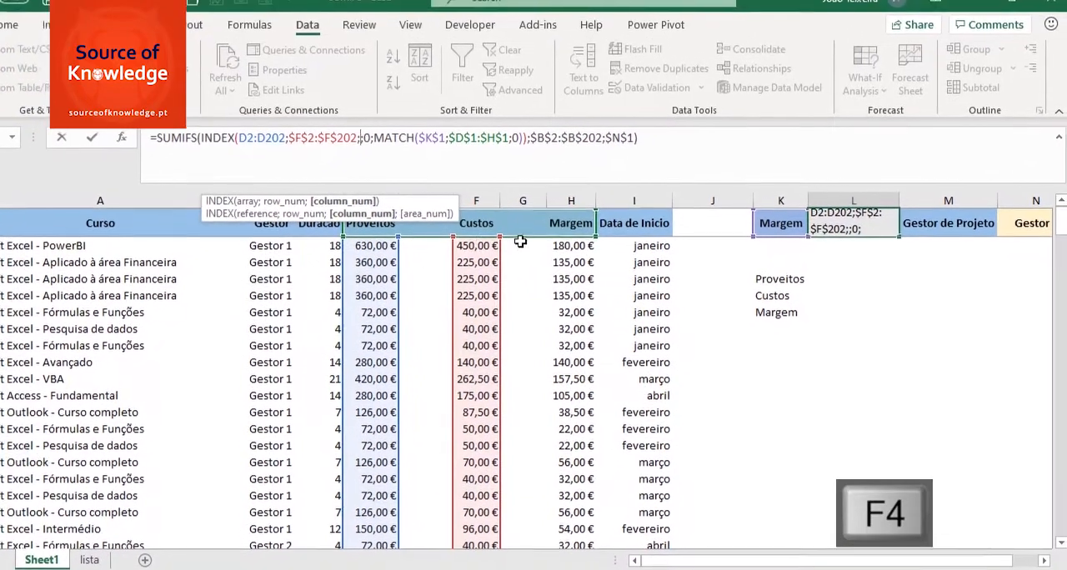
click(570, 248)
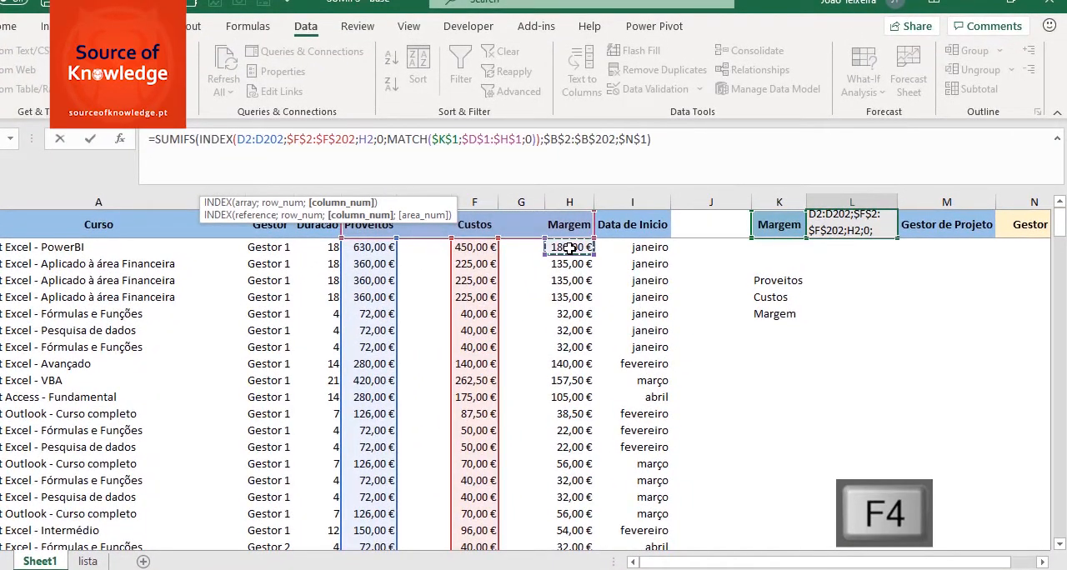
key(ctrl+shift+Down)
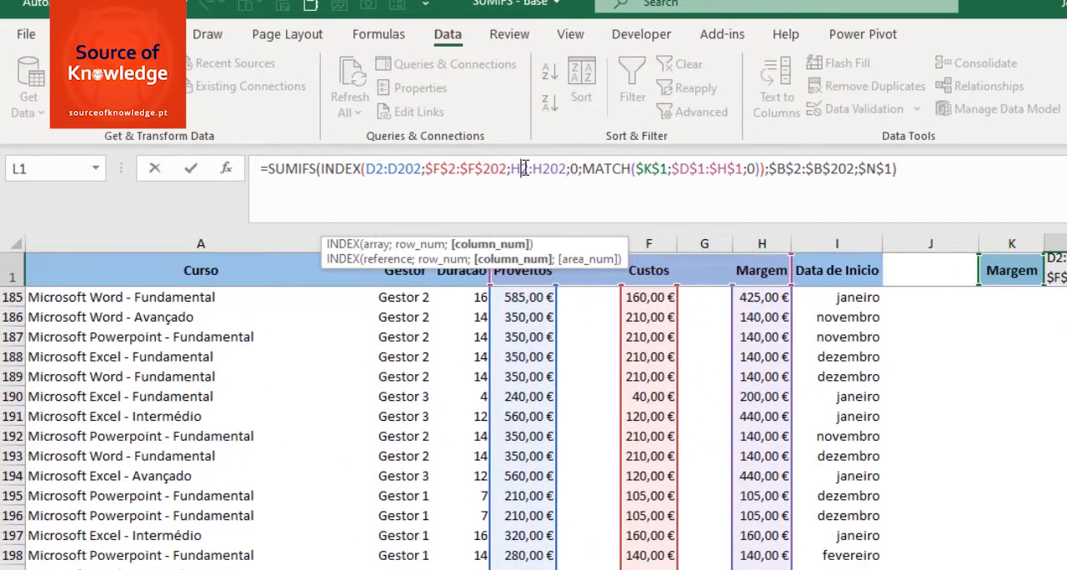
key(F4)
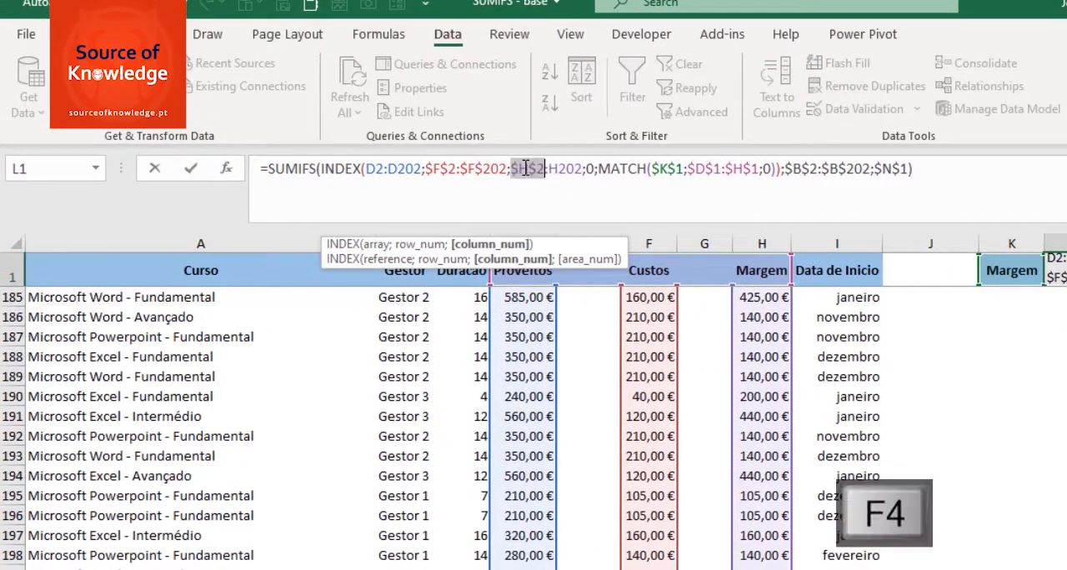
click(564, 169)
key(F4)
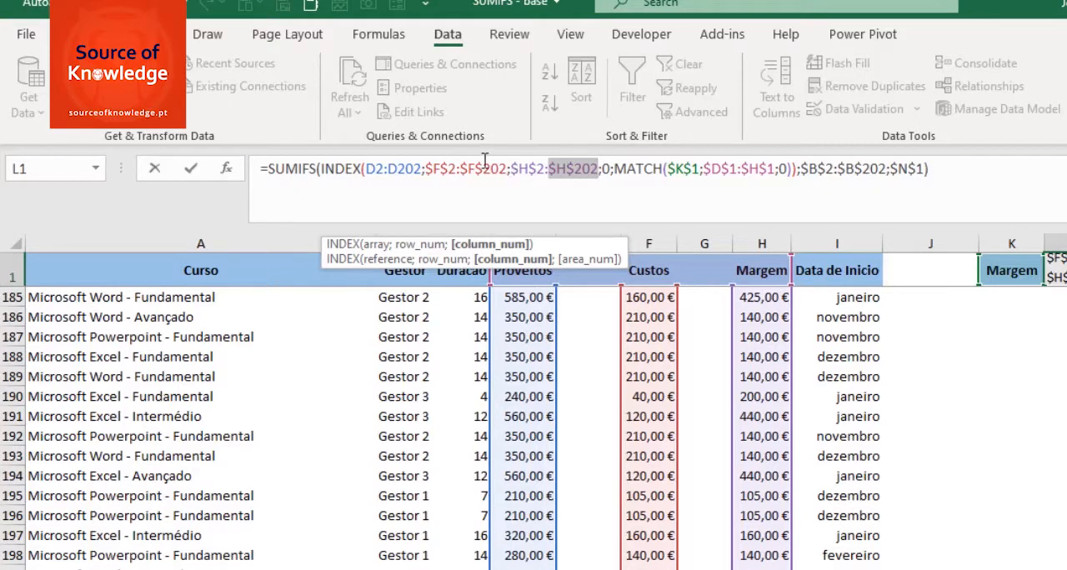
Step: Make the Proveitos range in L1's formula absolute as $D$2:$D$202
click(376, 168)
click(446, 169)
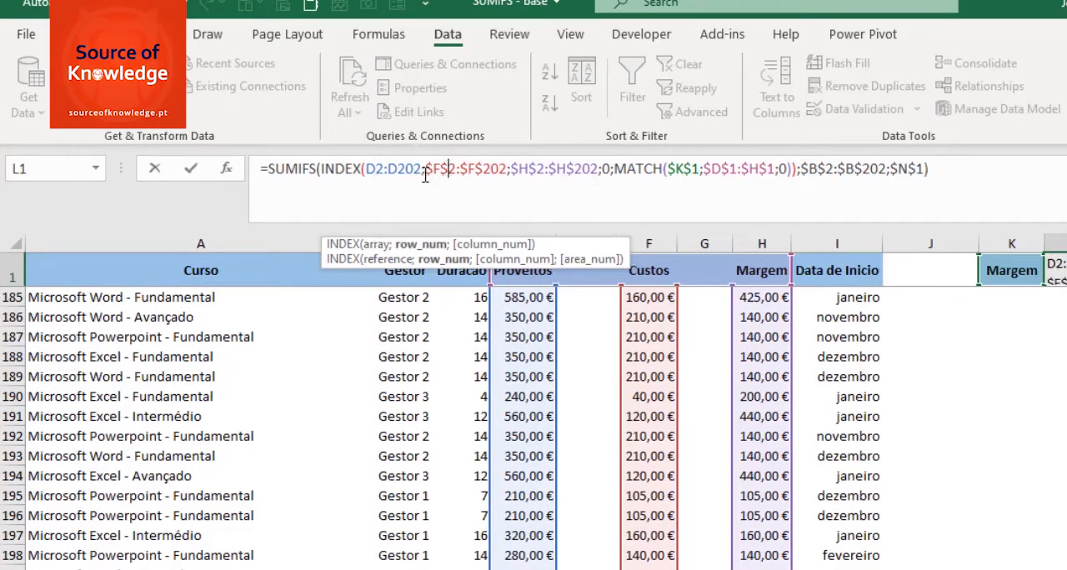
click(379, 168)
double_click(379, 168)
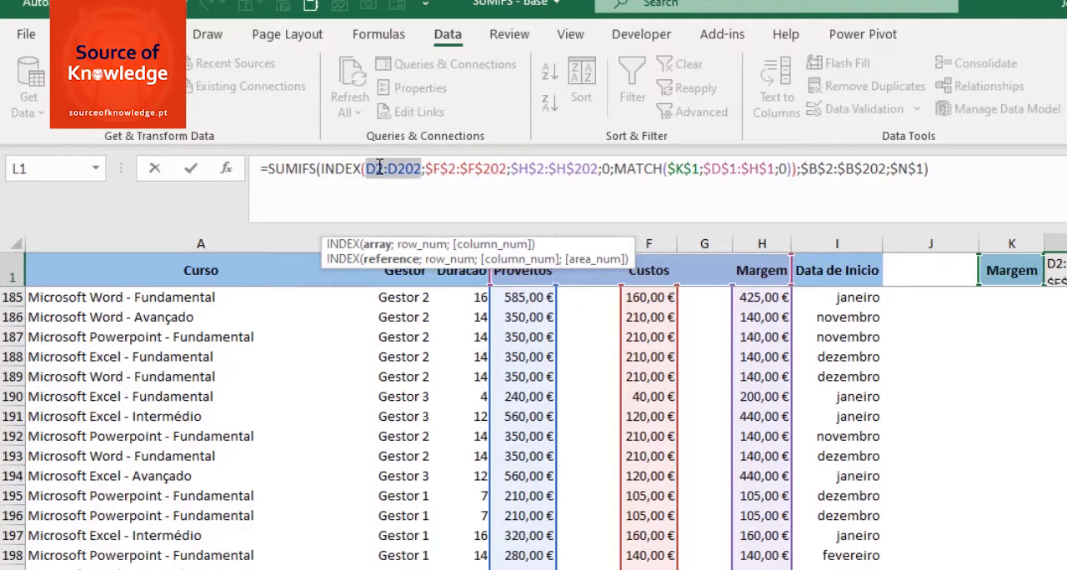
key(F4)
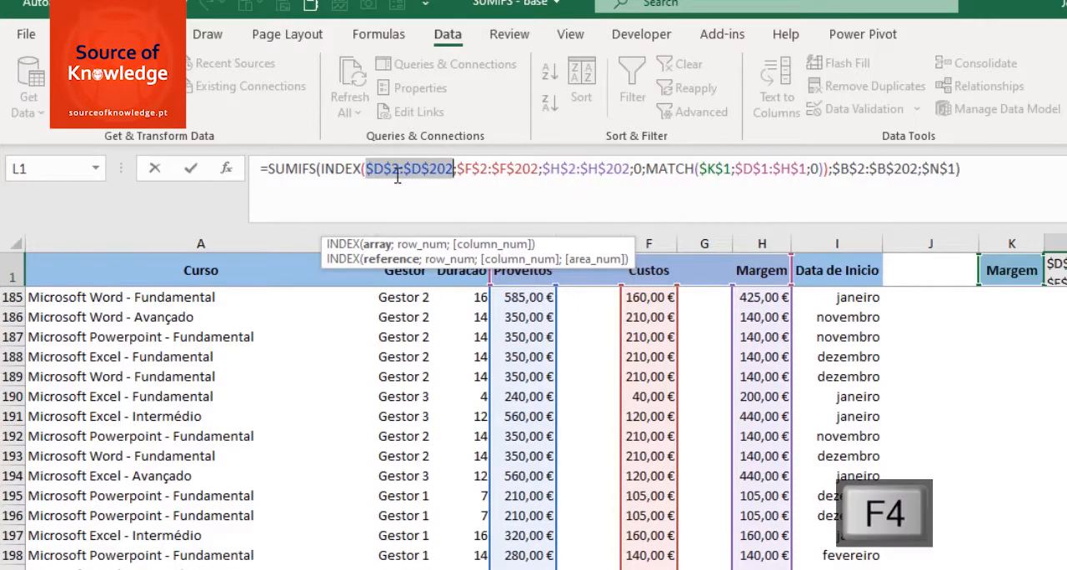
Step: Enclose the ranges $D$2:$D$202, $F$2:$F$202 and $H$2:$H$202 in parentheses as INDEX's single reference argument in L1's formula
click(600, 168)
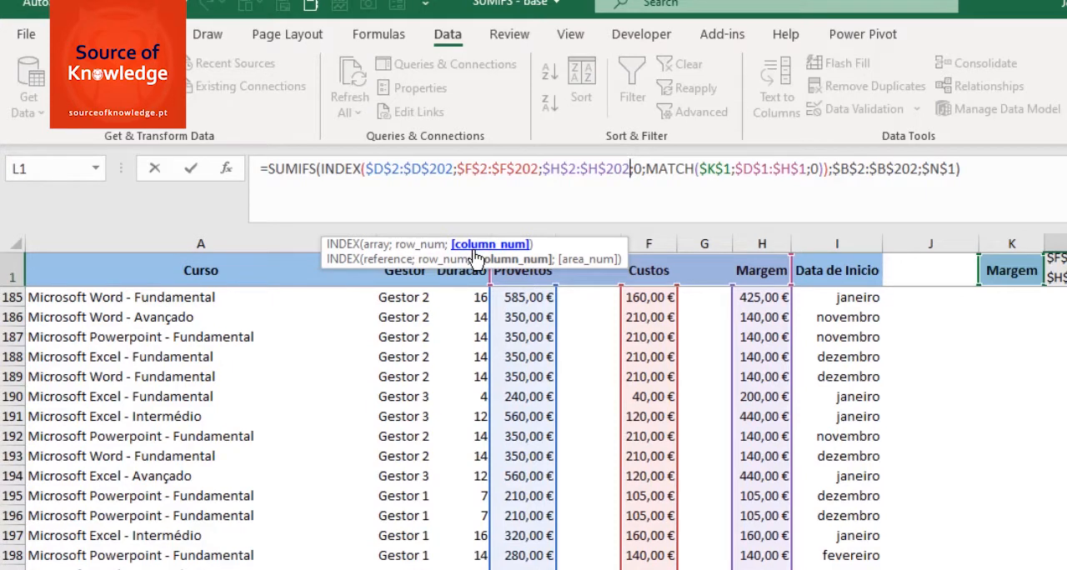
click(389, 260)
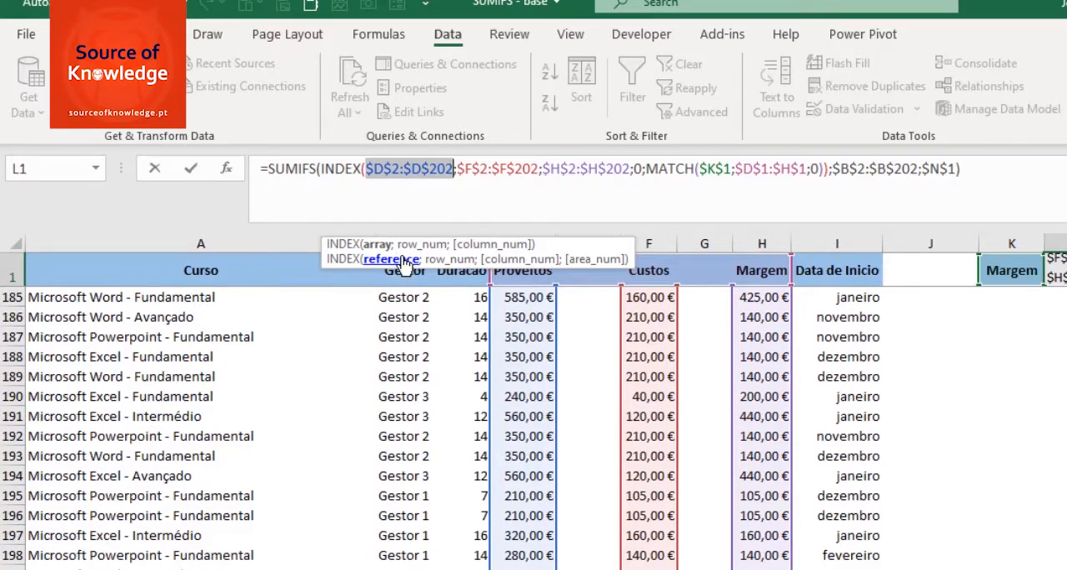
click(367, 170)
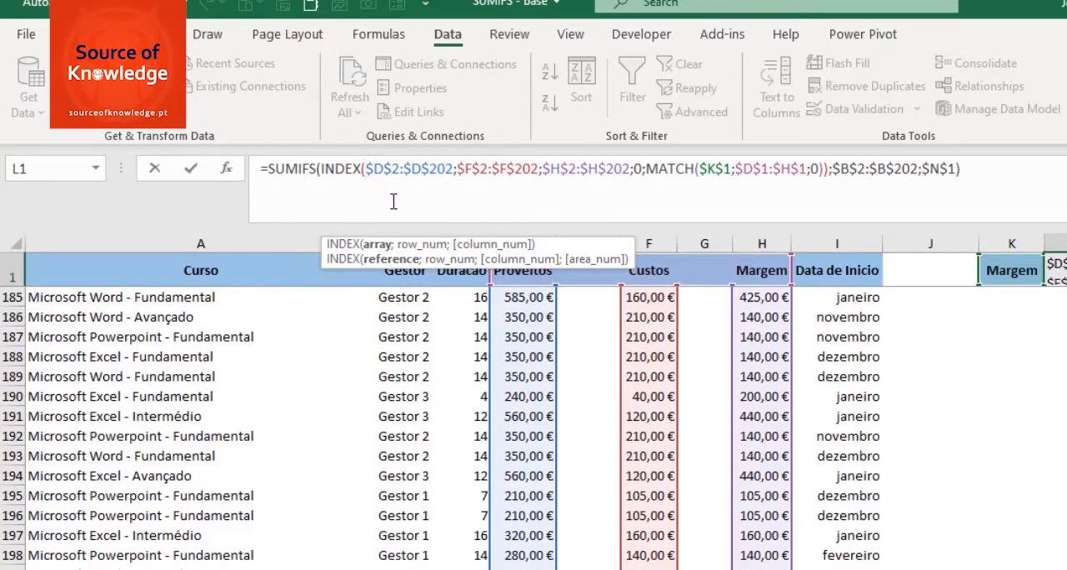
text(()
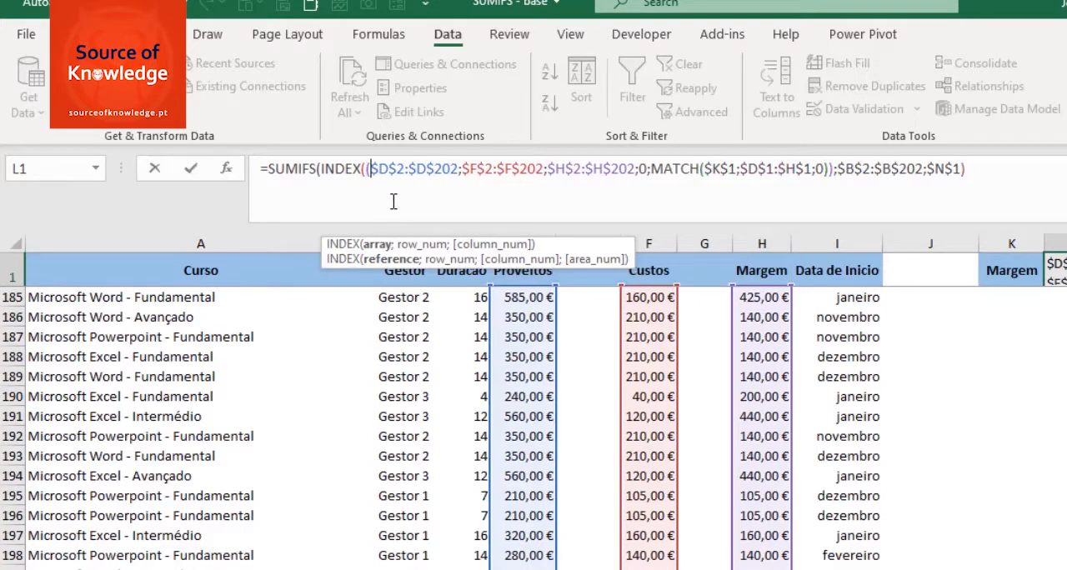
click(635, 168)
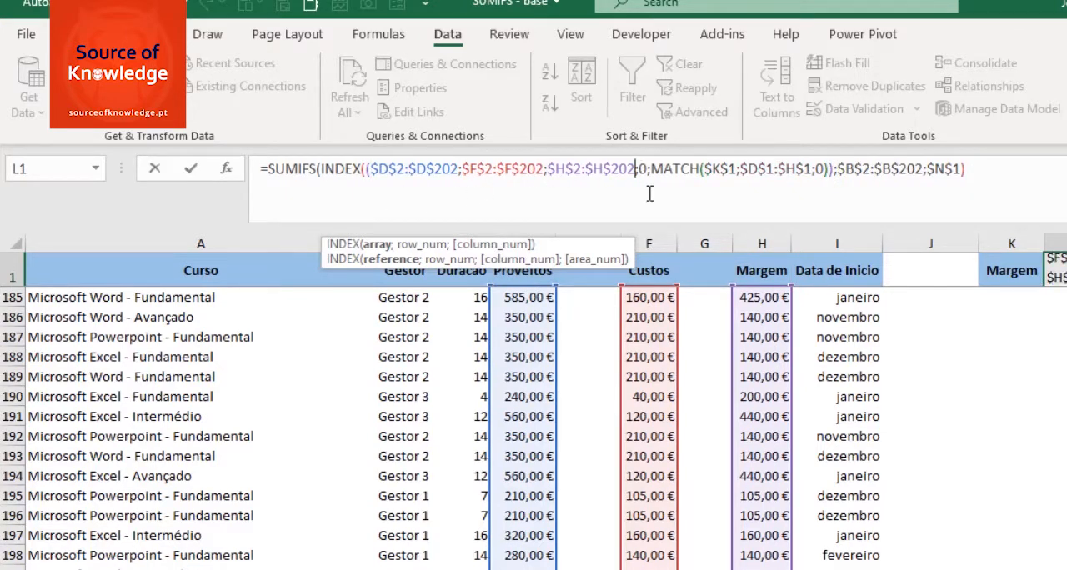
text())
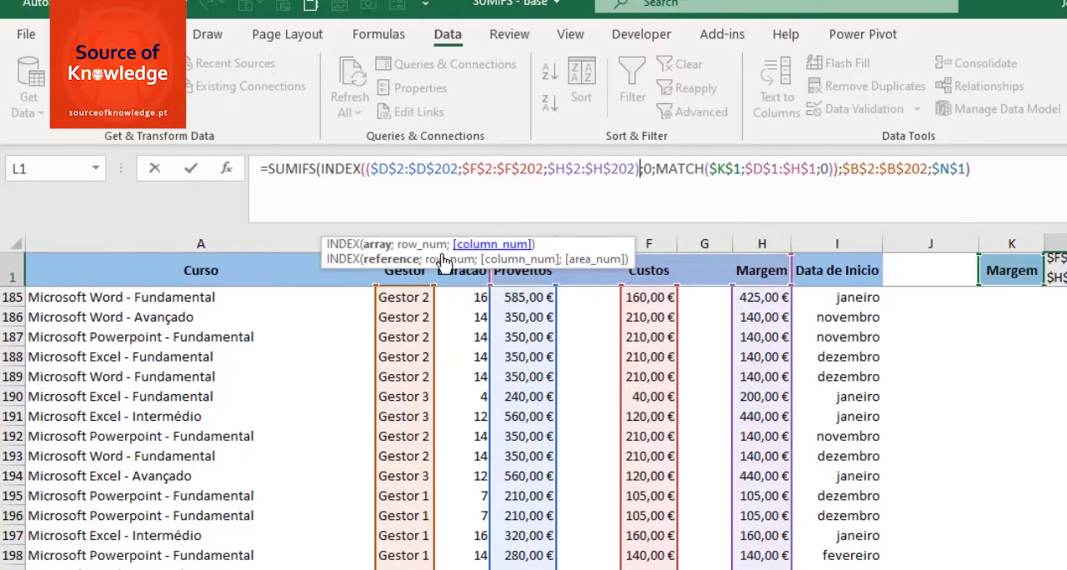
Step: Insert 1 as INDEX's column number before MATCH, so that MATCH supplies the area number
click(396, 260)
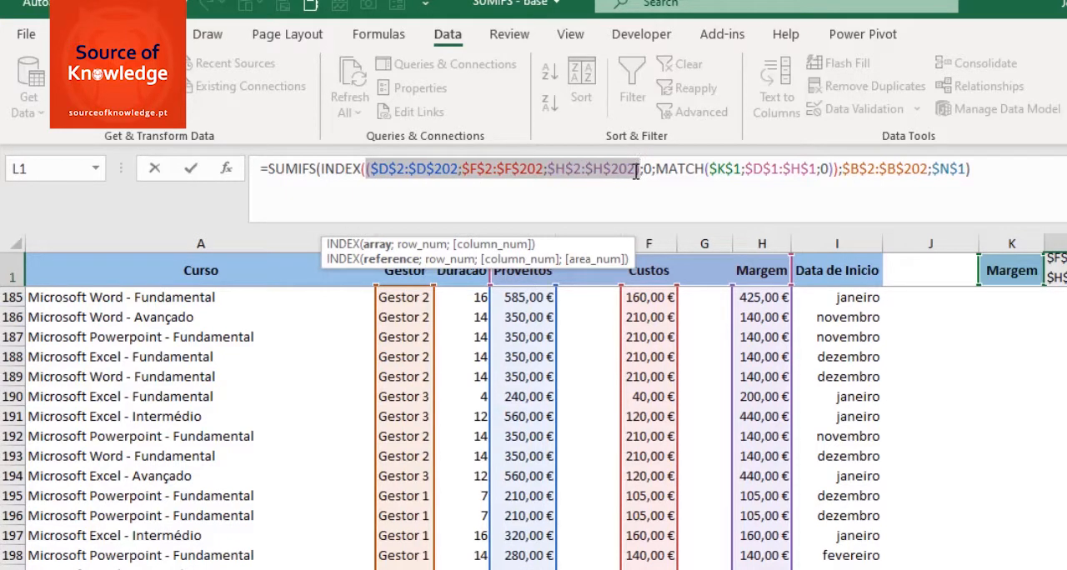
click(448, 264)
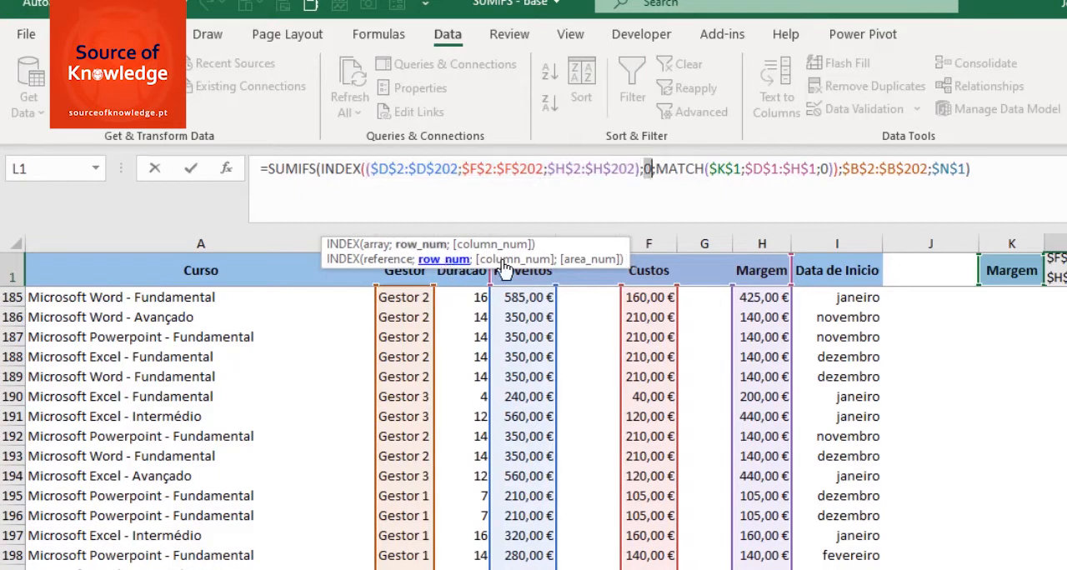
click(657, 168)
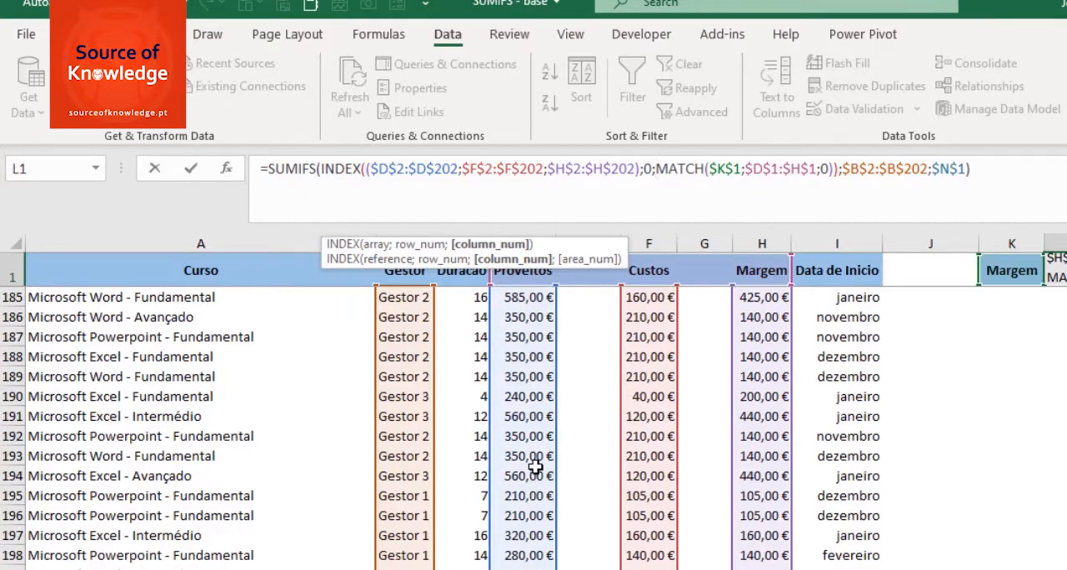
text(1;)
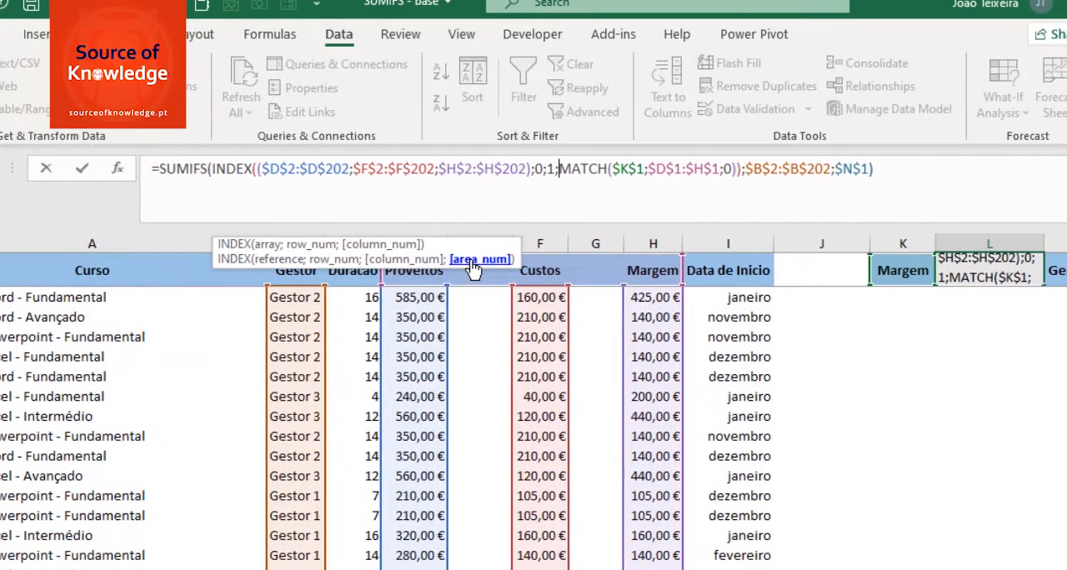
click(473, 266)
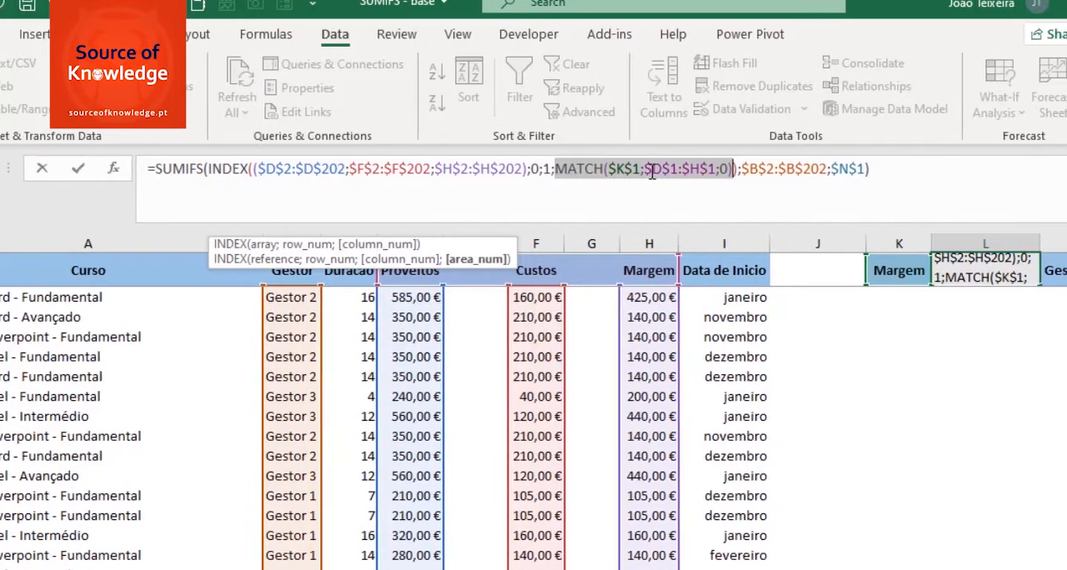
Step: Replace MATCH's lookup array $D$1:$H$1 with the absolute measure list $K$4:$K$6 and enter L1's formula
click(649, 169)
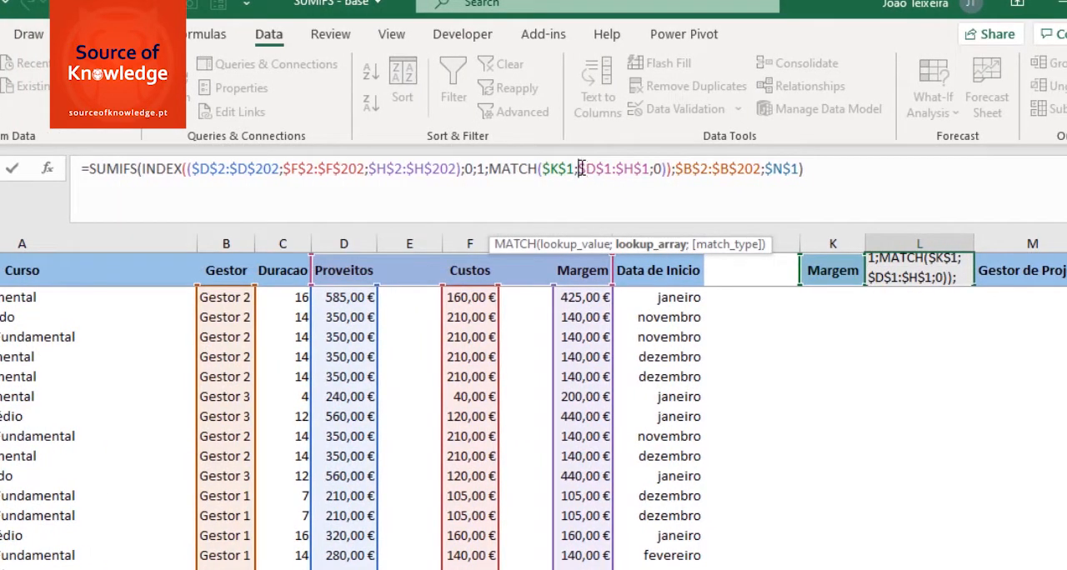
drag(579, 169, 651, 169)
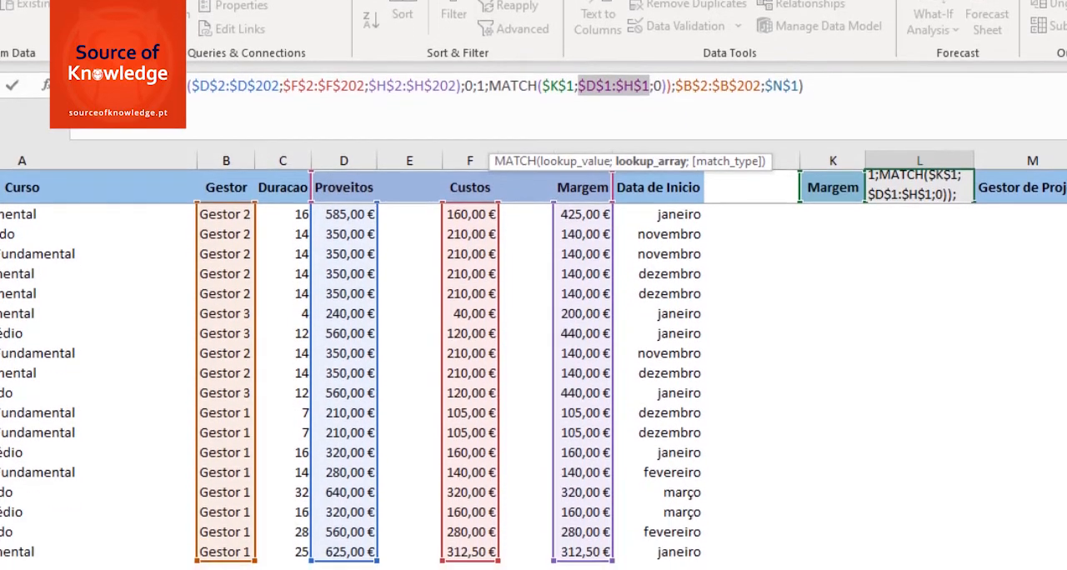
scroll(467, 434, up, 1)
scroll(534, 375, up, 6)
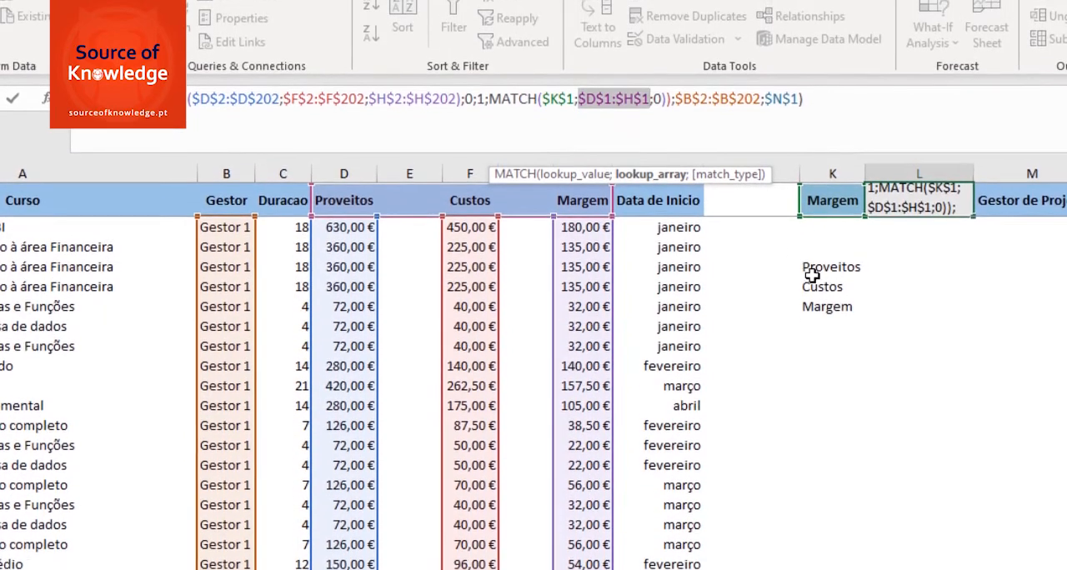
drag(814, 269, 823, 308)
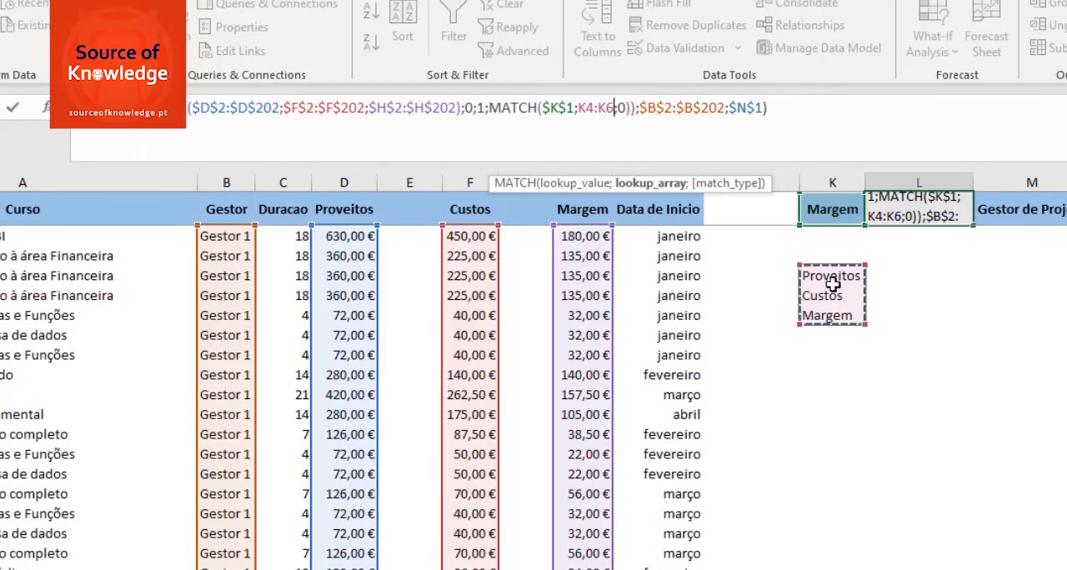
key(F4)
click(561, 108)
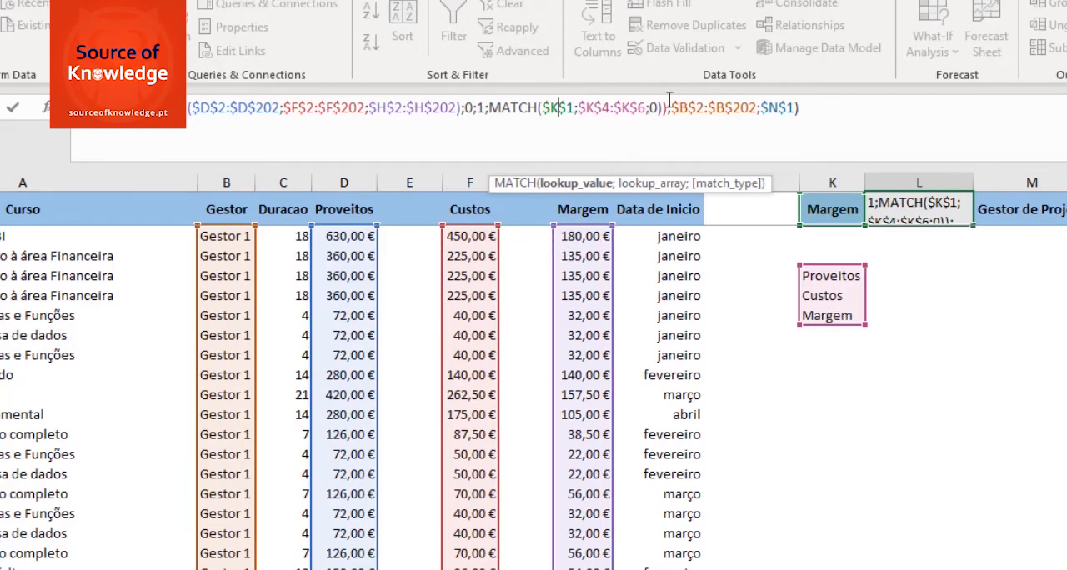
click(816, 115)
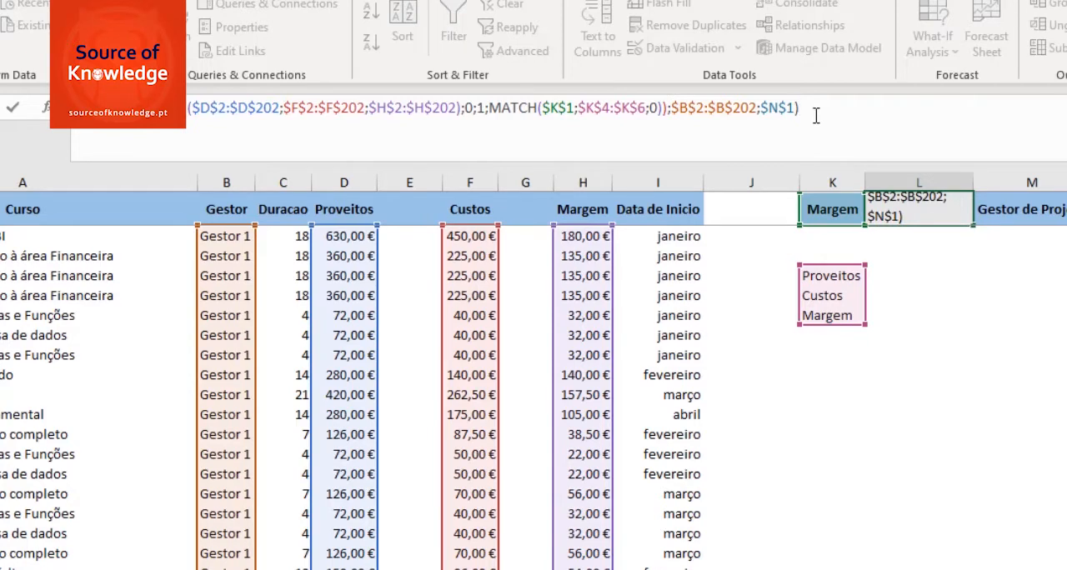
key(Return)
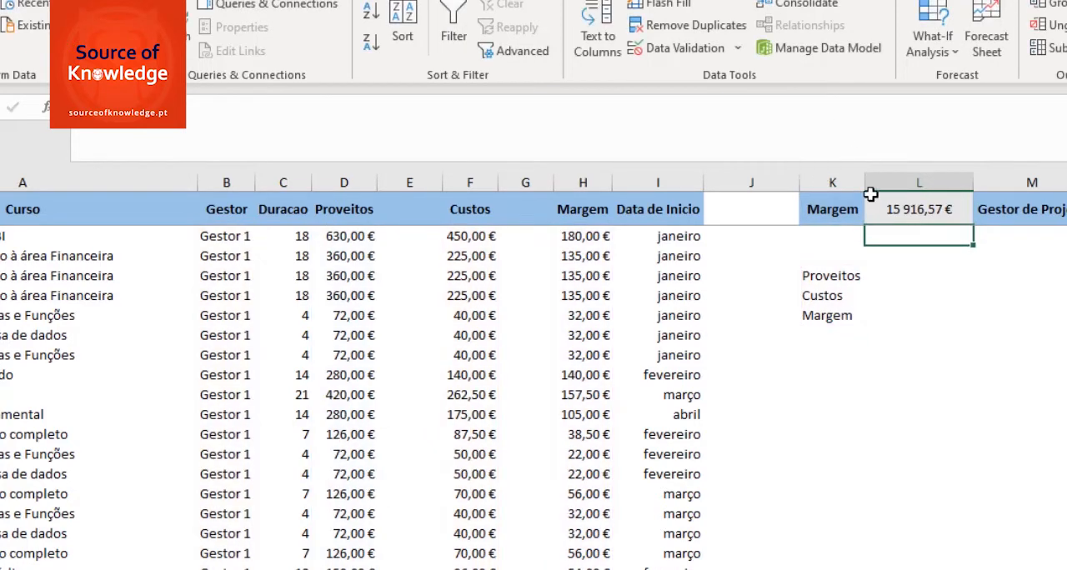
Step: Choose Proveitos as the measure in K1 to test L1's formula
click(831, 205)
click(874, 217)
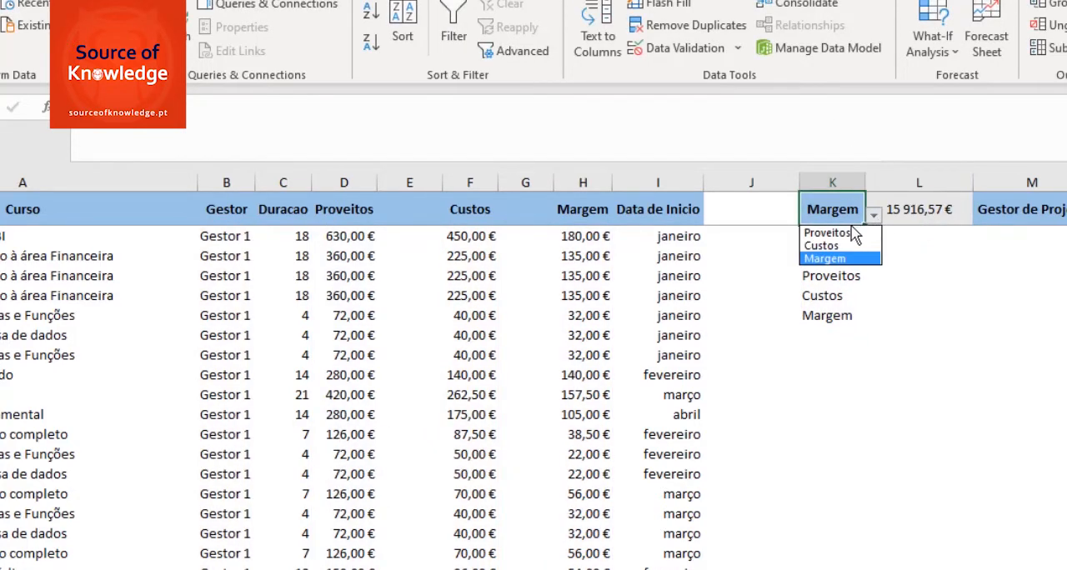
click(832, 233)
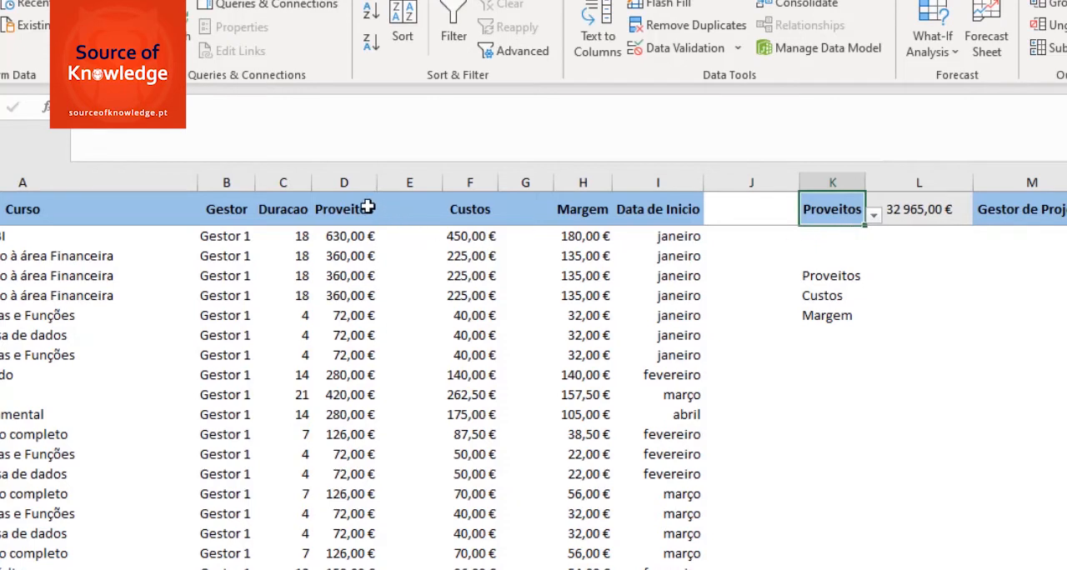